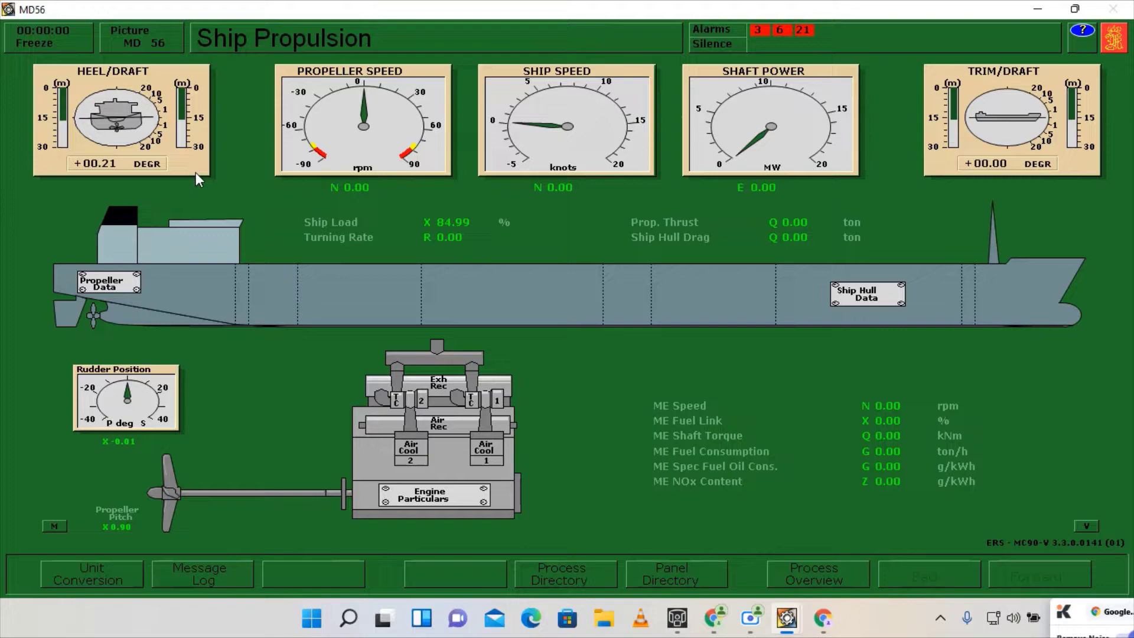
- Bring the Ballast Water System picture to the front and dismiss the E-Coach assessment message
{"action": "mouse_move", "coordinate": [787, 618]}
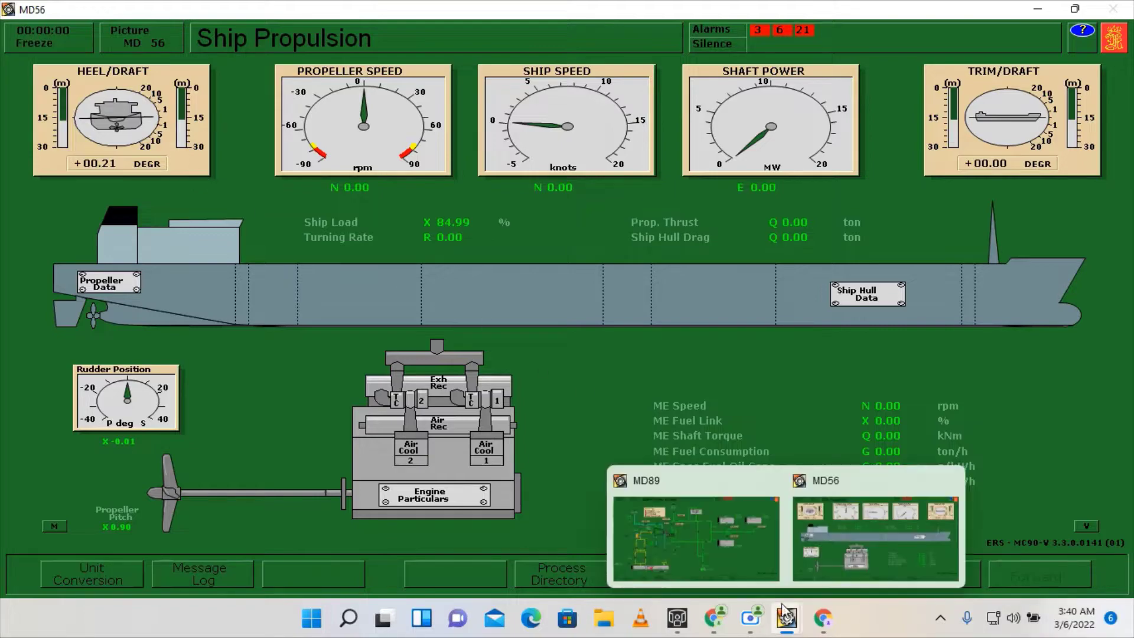
{"action": "left_click", "coordinate": [761, 558]}
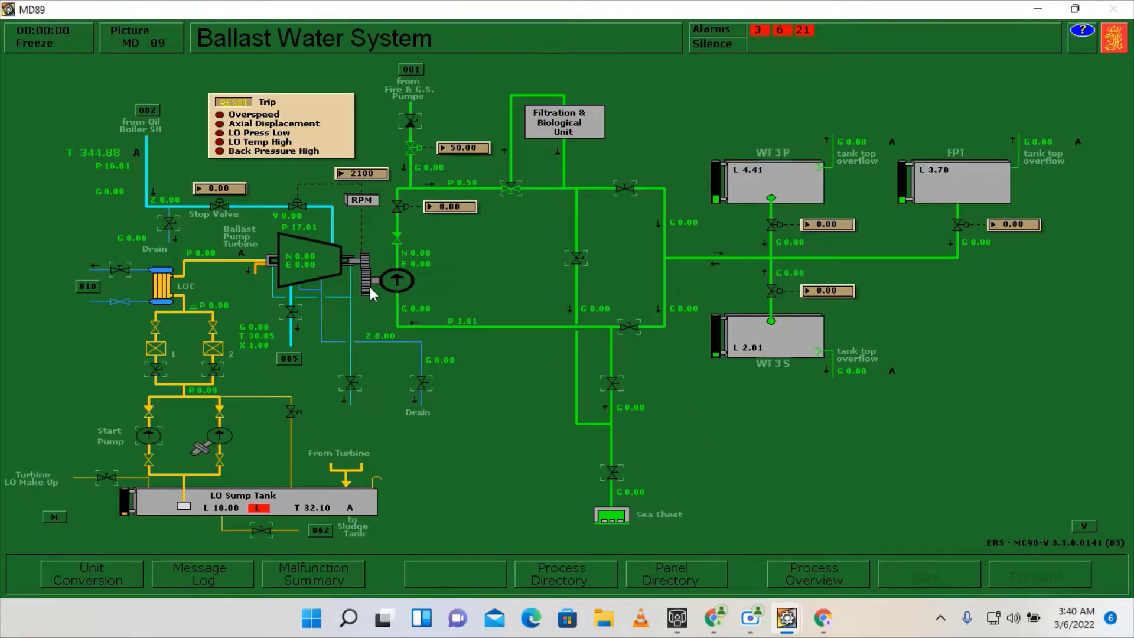
{"action": "mouse_move", "coordinate": [444, 261]}
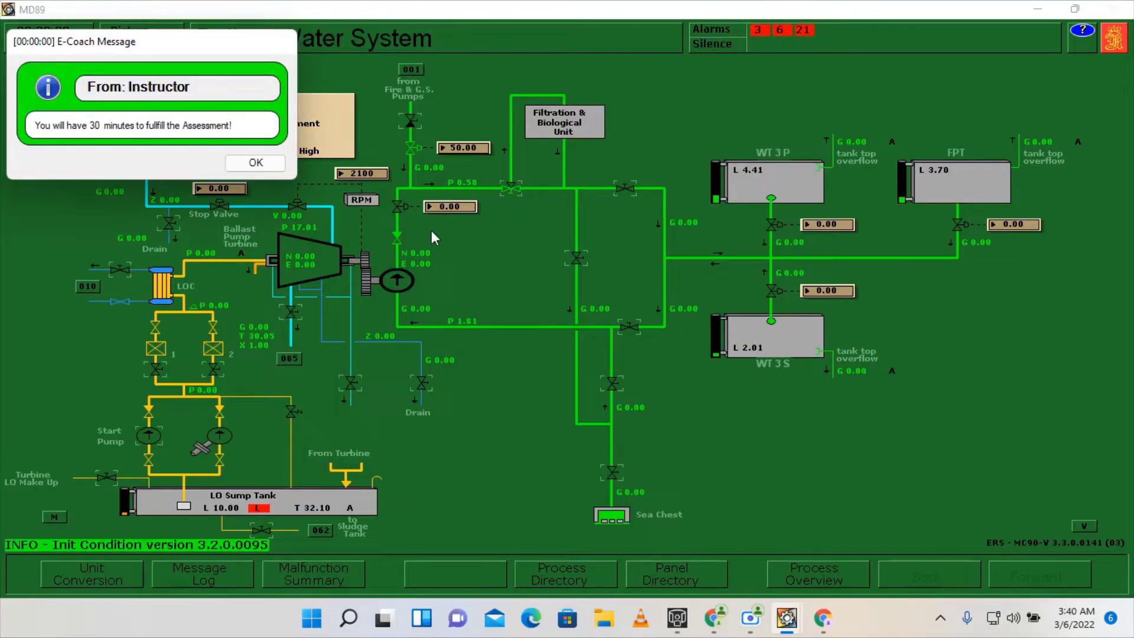
{"action": "left_click", "coordinate": [255, 165]}
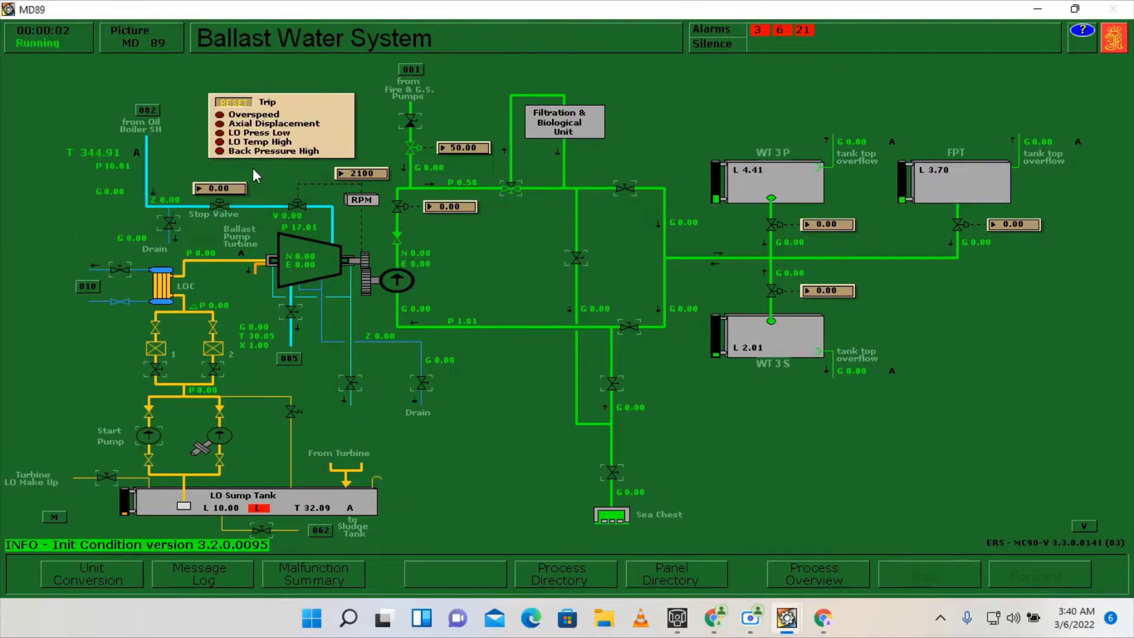
- Open the ballast pump turbine drain valves V15972, V15973 and V15970
{"action": "left_click", "coordinate": [427, 389]}
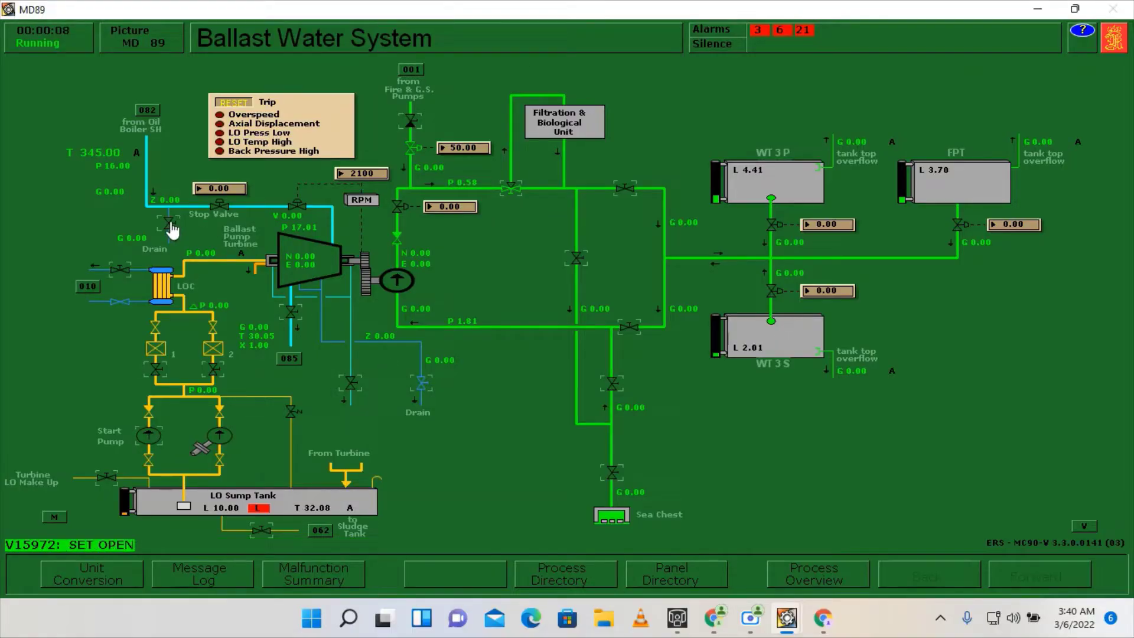
{"action": "left_click", "coordinate": [352, 385]}
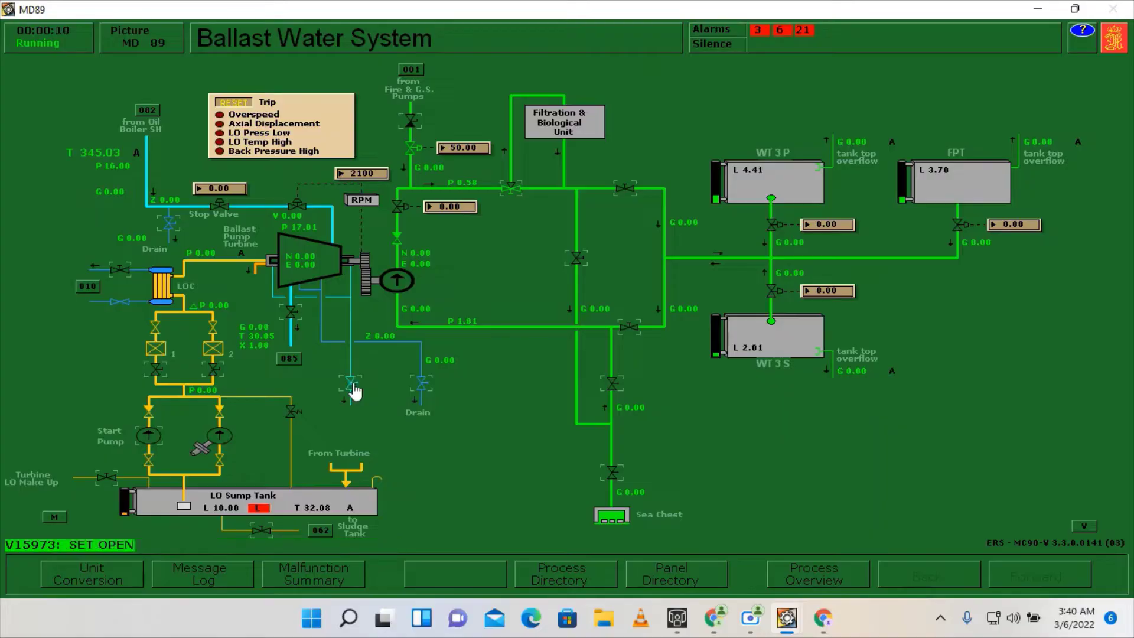
{"action": "left_click", "coordinate": [302, 319]}
- On the Steam Condenser, set the sea-water valve to 20 and start the vacuum and main condensate pumps
{"action": "left_click", "coordinate": [290, 357]}
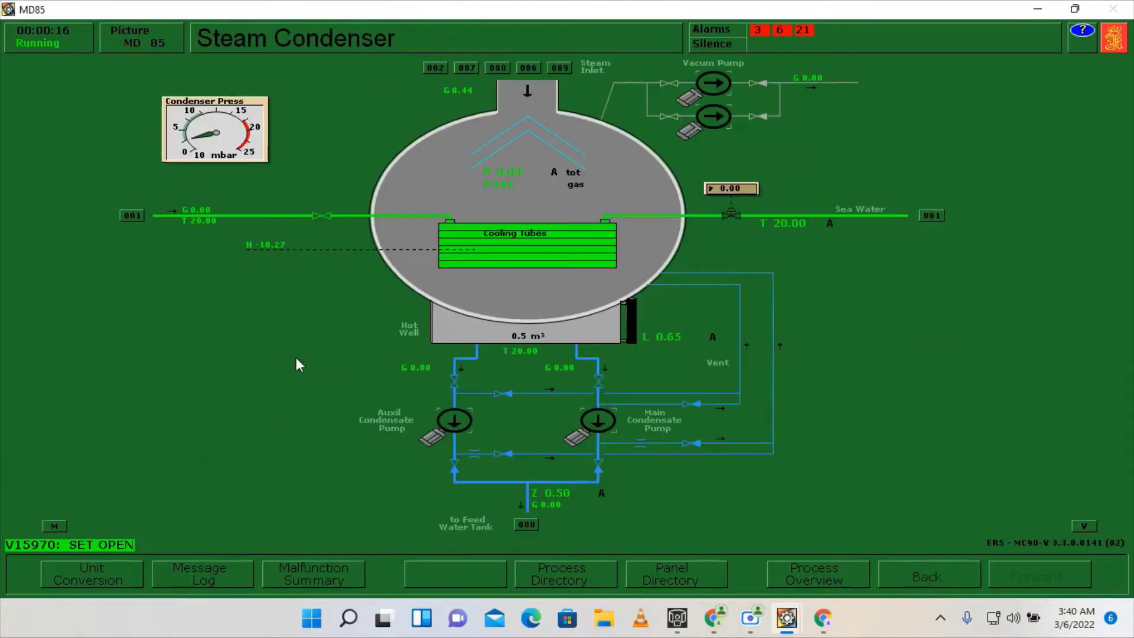
{"action": "left_click", "coordinate": [932, 216]}
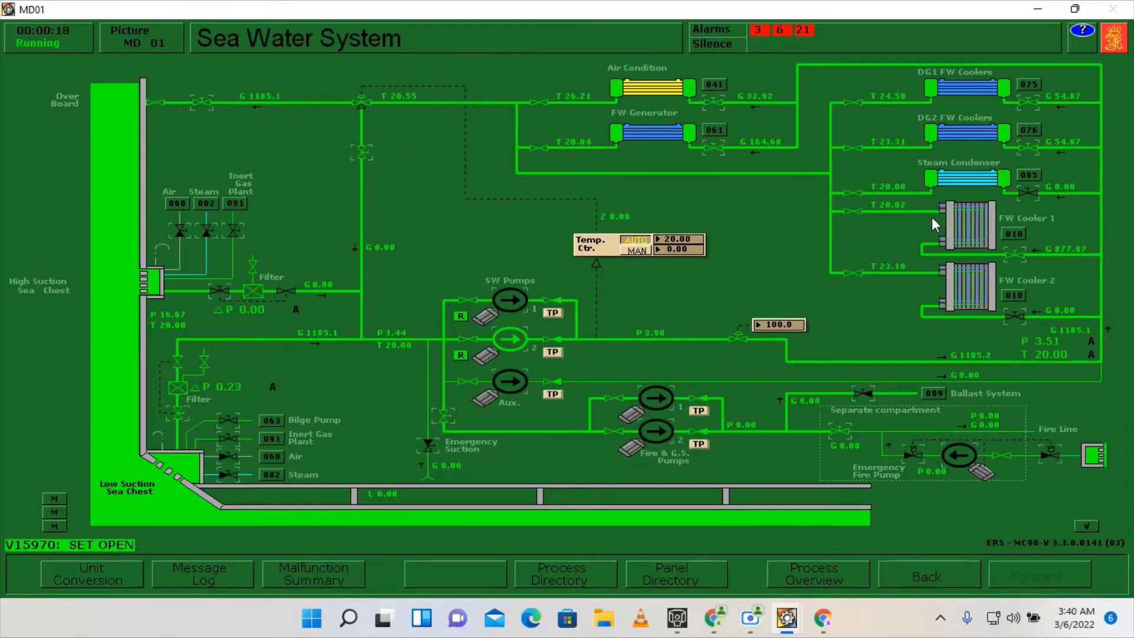
{"action": "left_click", "coordinate": [1029, 175]}
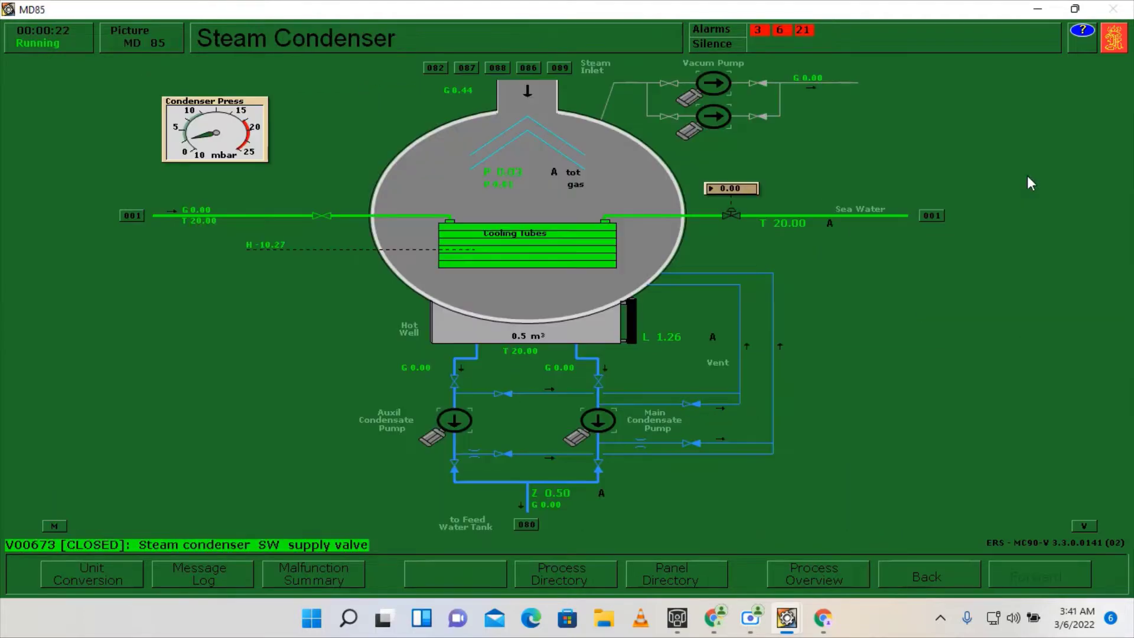
{"action": "left_click", "coordinate": [732, 188]}
{"action": "type", "text": "20"}
{"action": "key", "text": "Return"}
{"action": "left_click", "coordinate": [714, 83]}
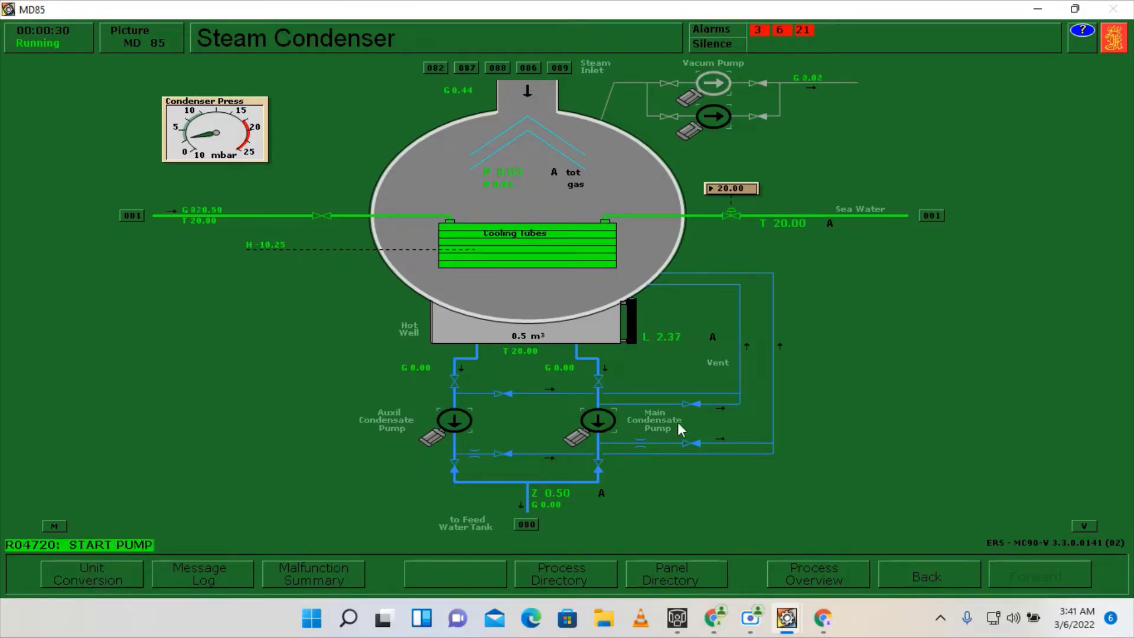
{"action": "left_click", "coordinate": [614, 432]}
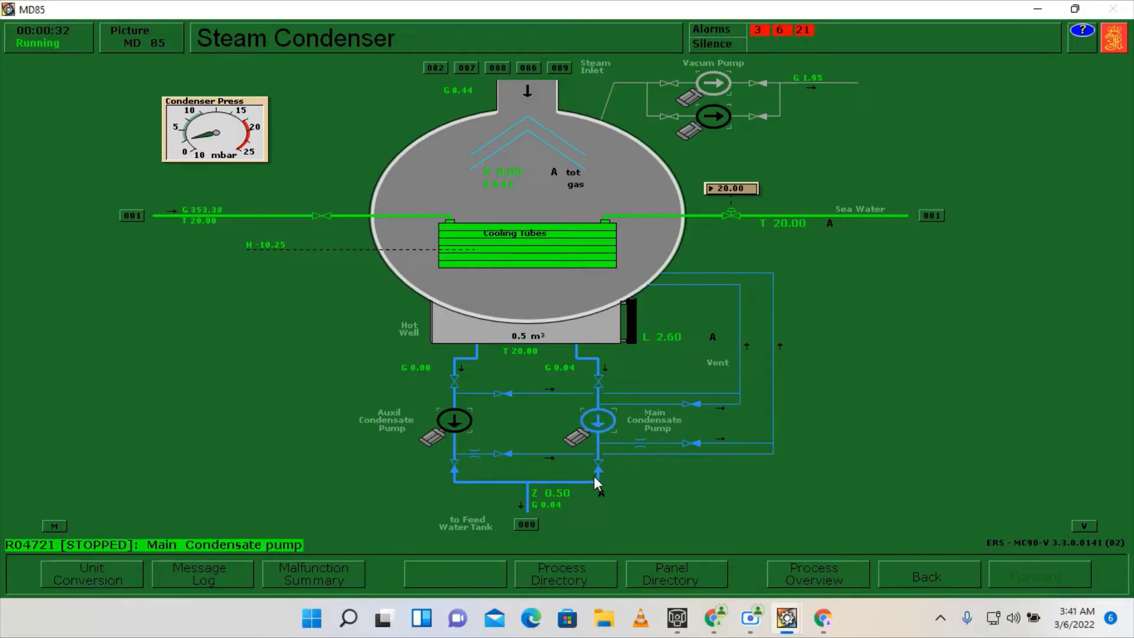
- In 89 Ballast Water System, open the turbine LO cooler fresh-water valve and LO filter 2 valve
{"action": "left_click", "coordinate": [590, 583]}
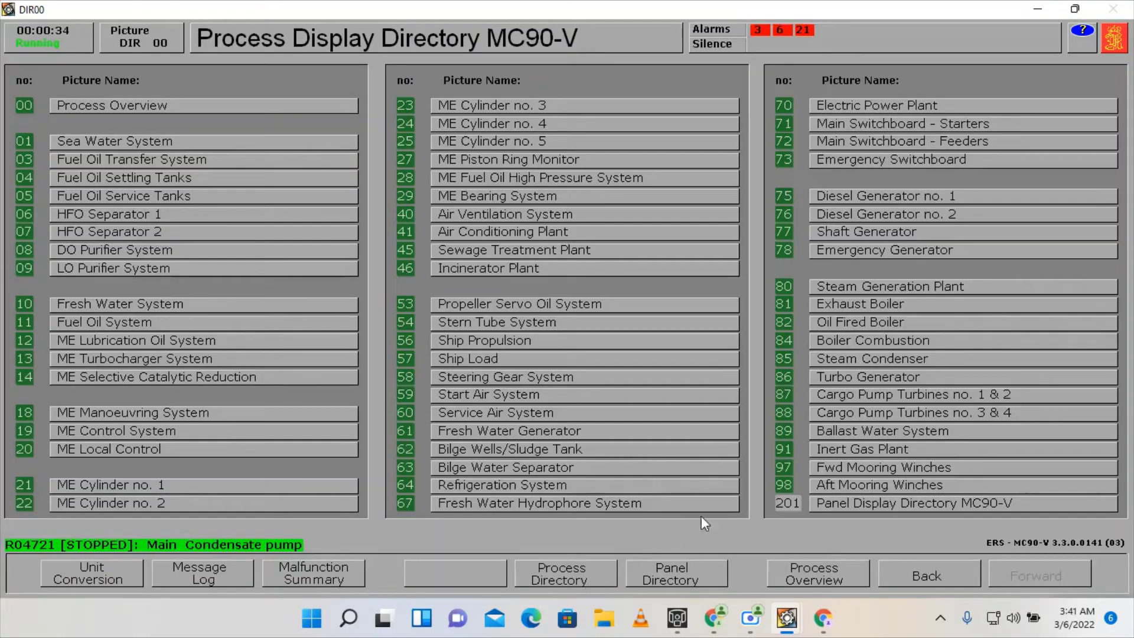
{"action": "left_click", "coordinate": [845, 431]}
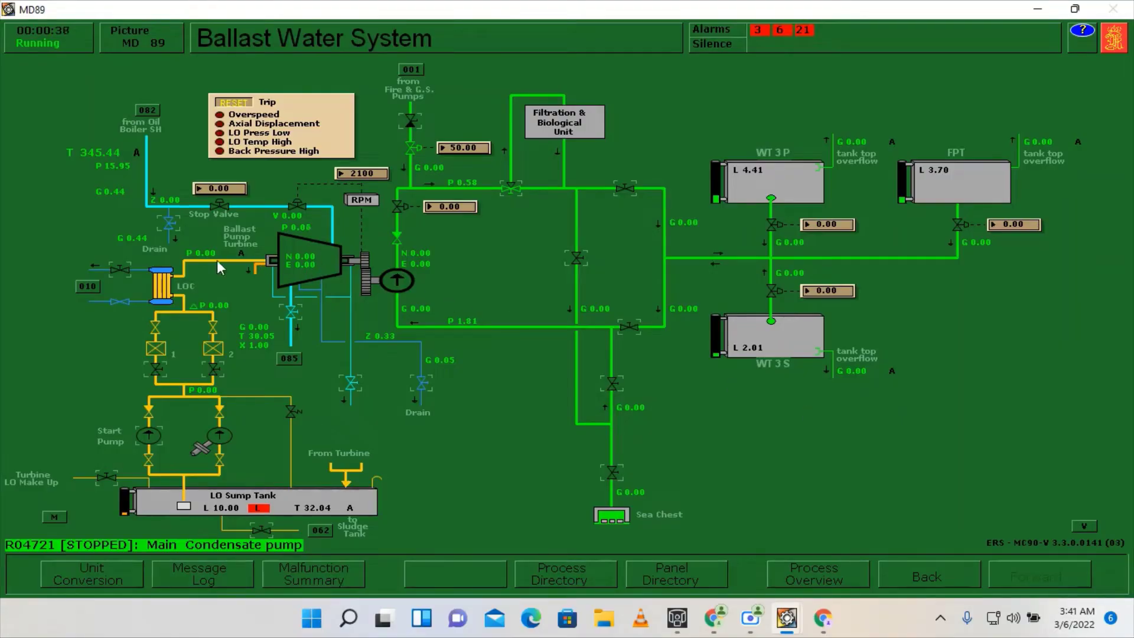
{"action": "left_click", "coordinate": [121, 272]}
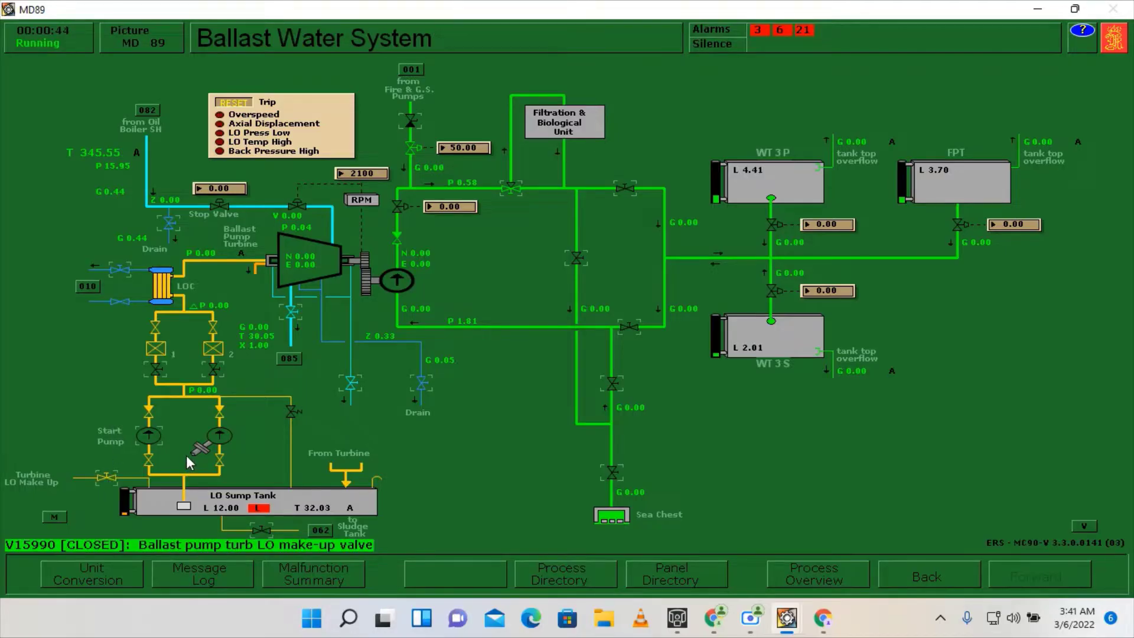
{"action": "left_click", "coordinate": [217, 373]}
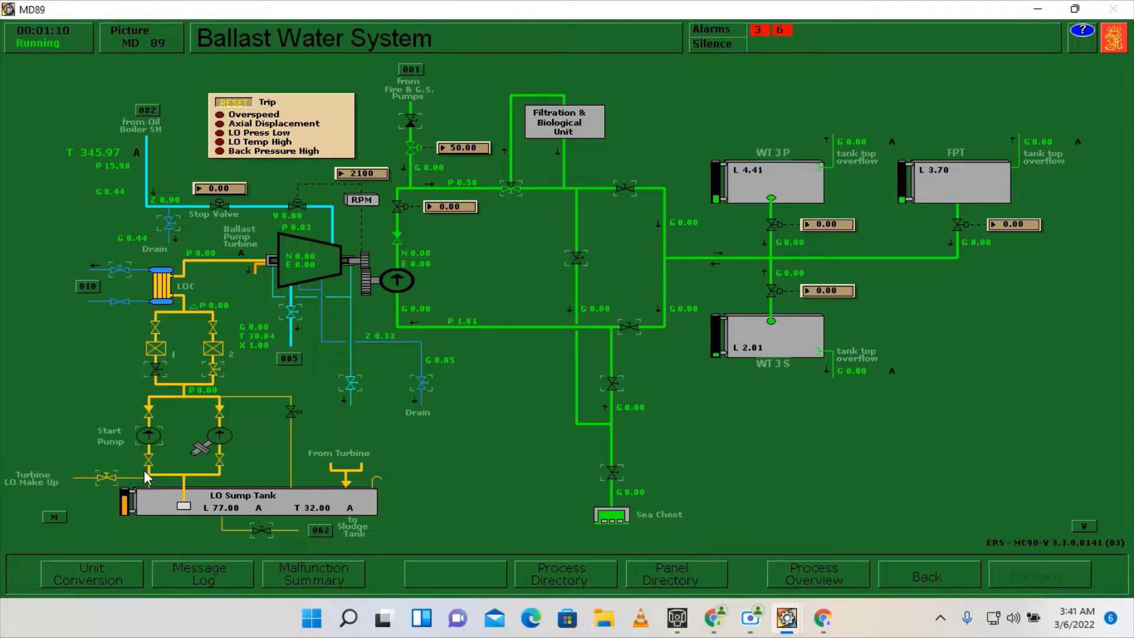
- Close the LO make-up valve, start the LO start pump, open the sea-chest valves, set speed to 3500 rpm
{"action": "left_click", "coordinate": [118, 476]}
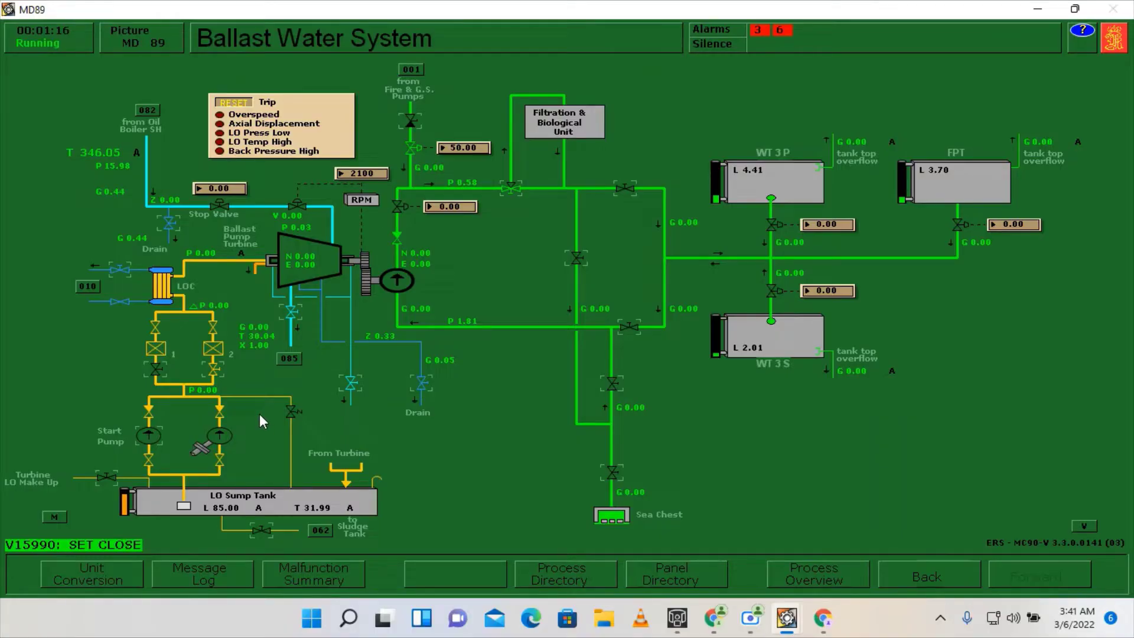
{"action": "left_click", "coordinate": [150, 438]}
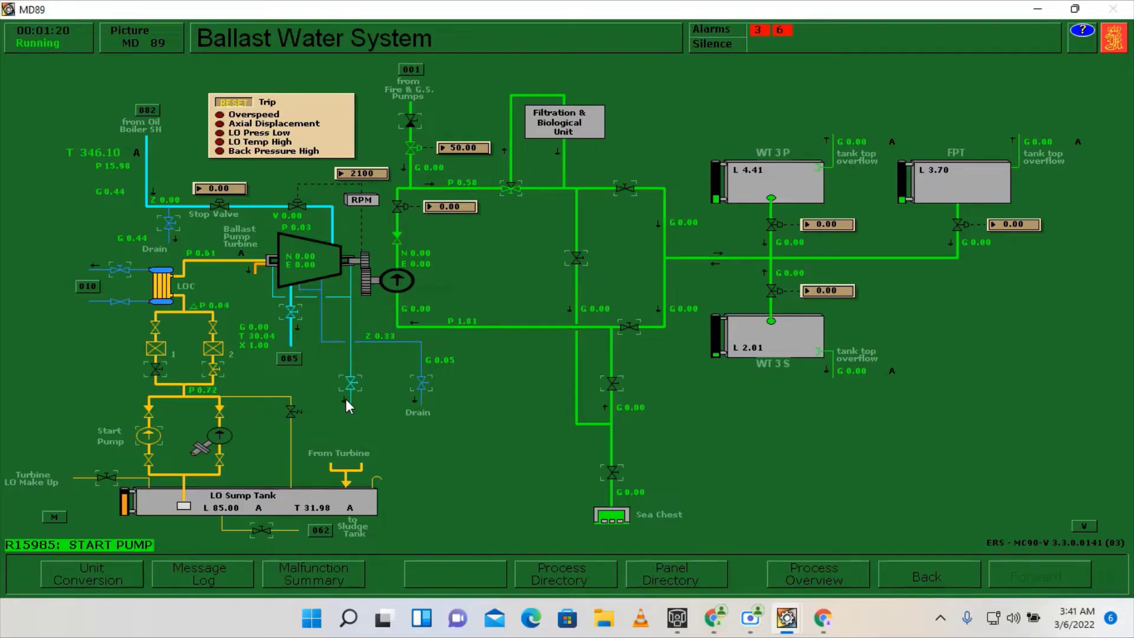
{"action": "left_click", "coordinate": [616, 478]}
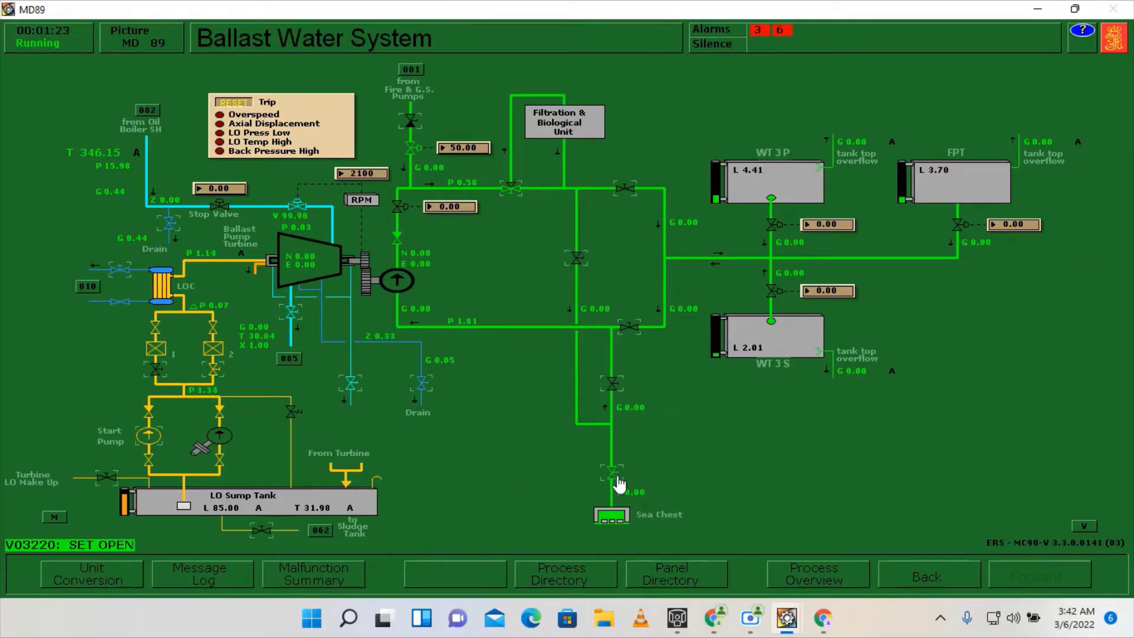
{"action": "left_click", "coordinate": [613, 384]}
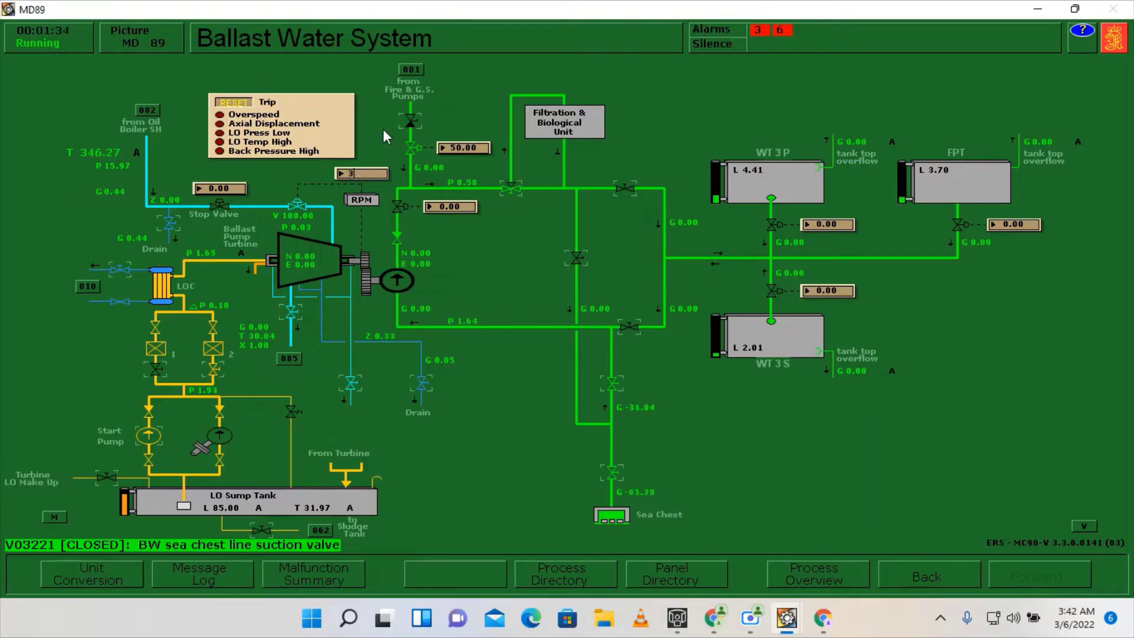
{"action": "type", "text": "3500"}
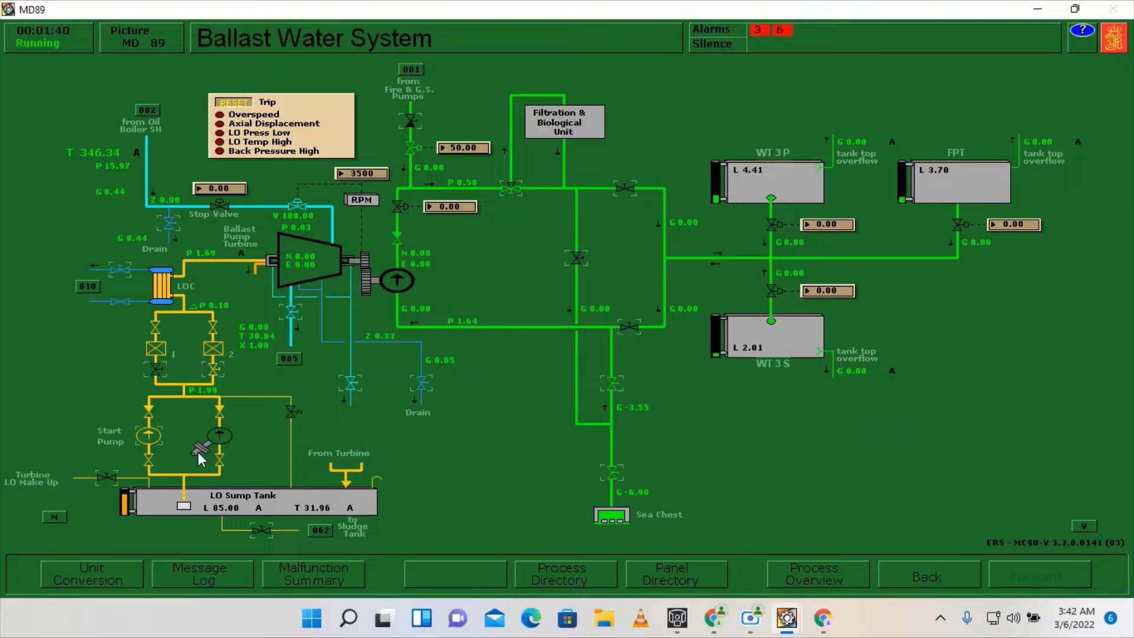
- Open the turbine malfunction page, move it aside, and set the inlet stop valve to 1 %
{"action": "left_click", "coordinate": [54, 517]}
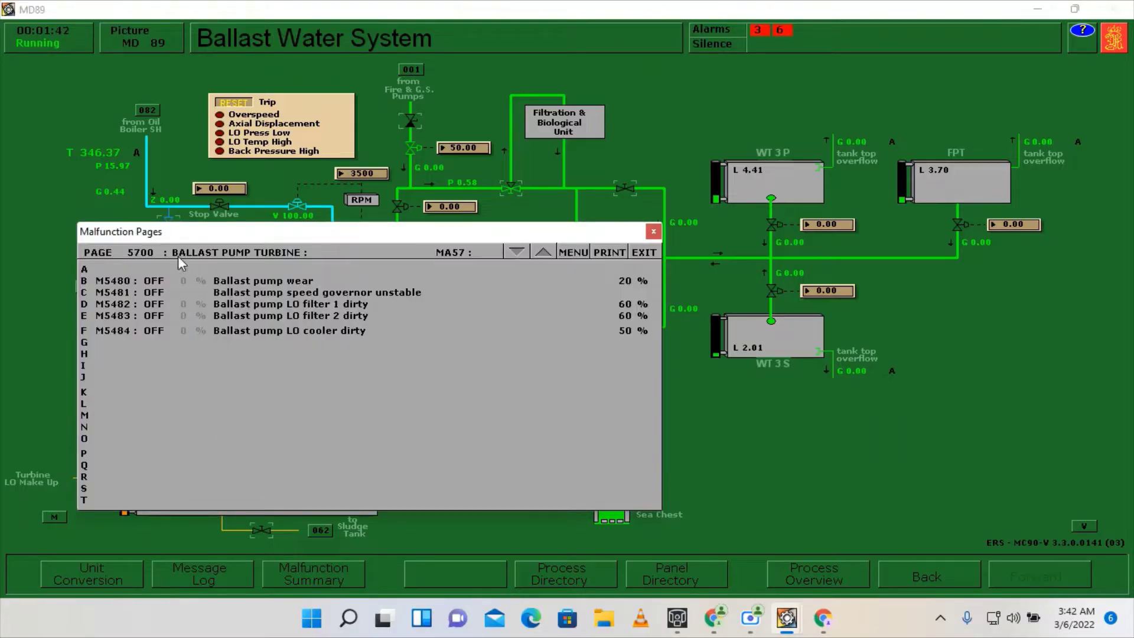
{"action": "left_click_drag", "start_coordinate": [151, 231], "coordinate": [451, 142]}
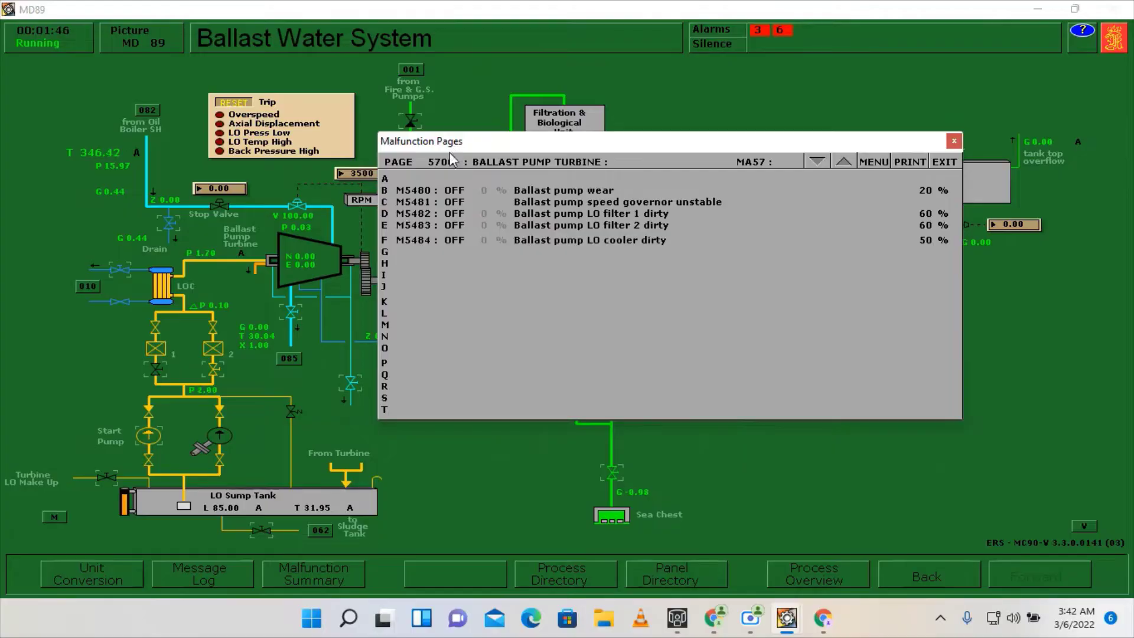
{"action": "left_click", "coordinate": [224, 190]}
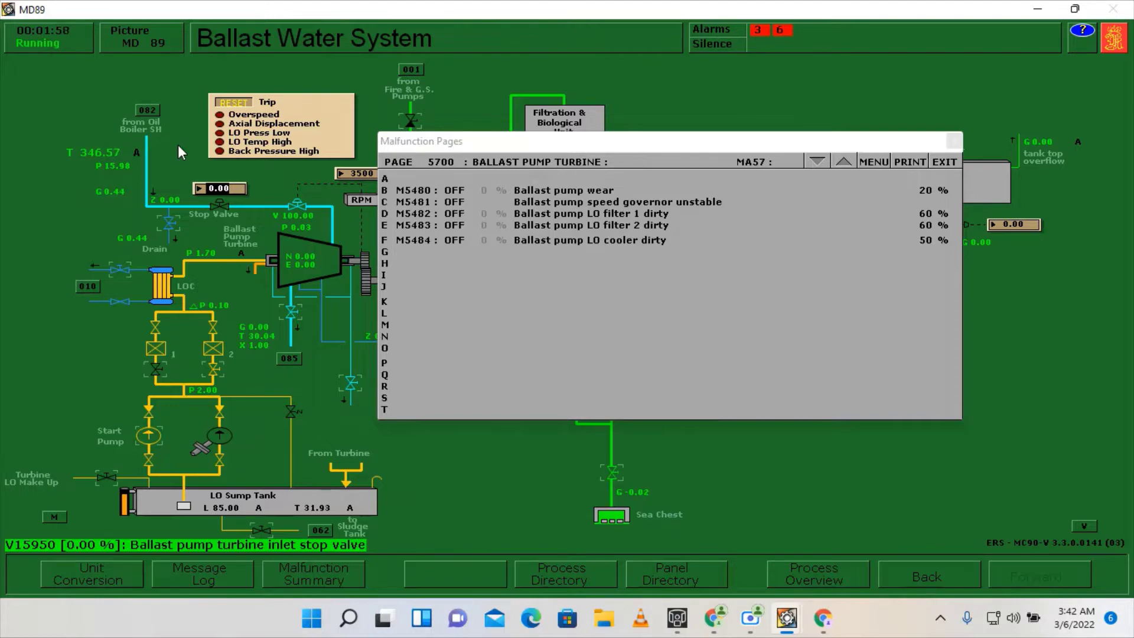
{"action": "type", "text": "1"}
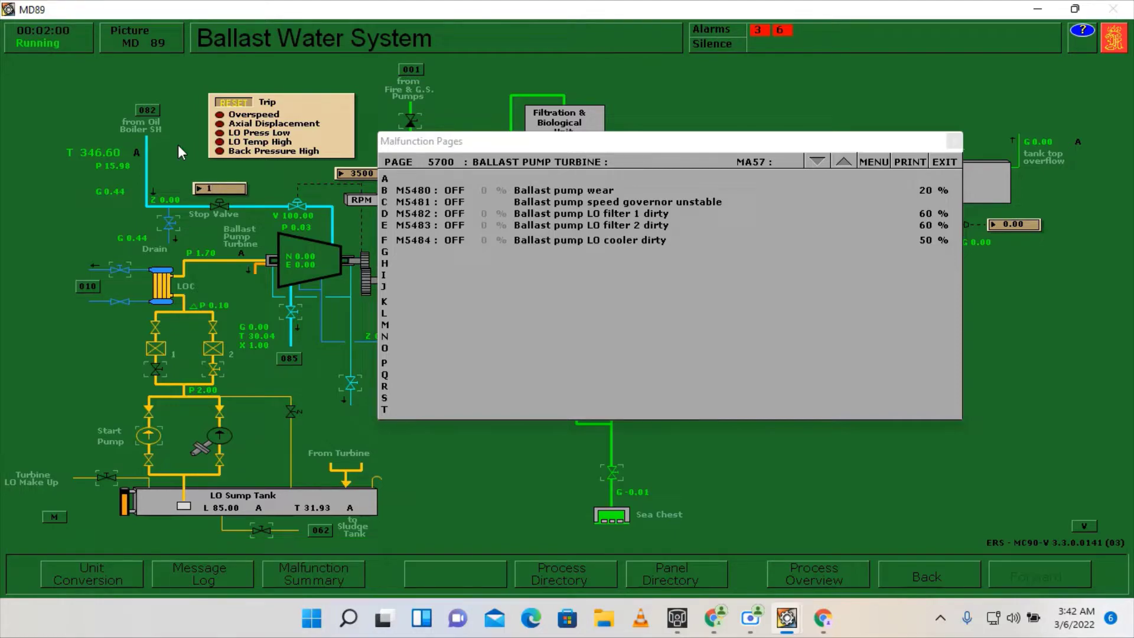
{"action": "key", "text": "Return"}
- Raise the turbine stop valve setpoint to 3 % and then 4 %
{"action": "left_click", "coordinate": [239, 197]}
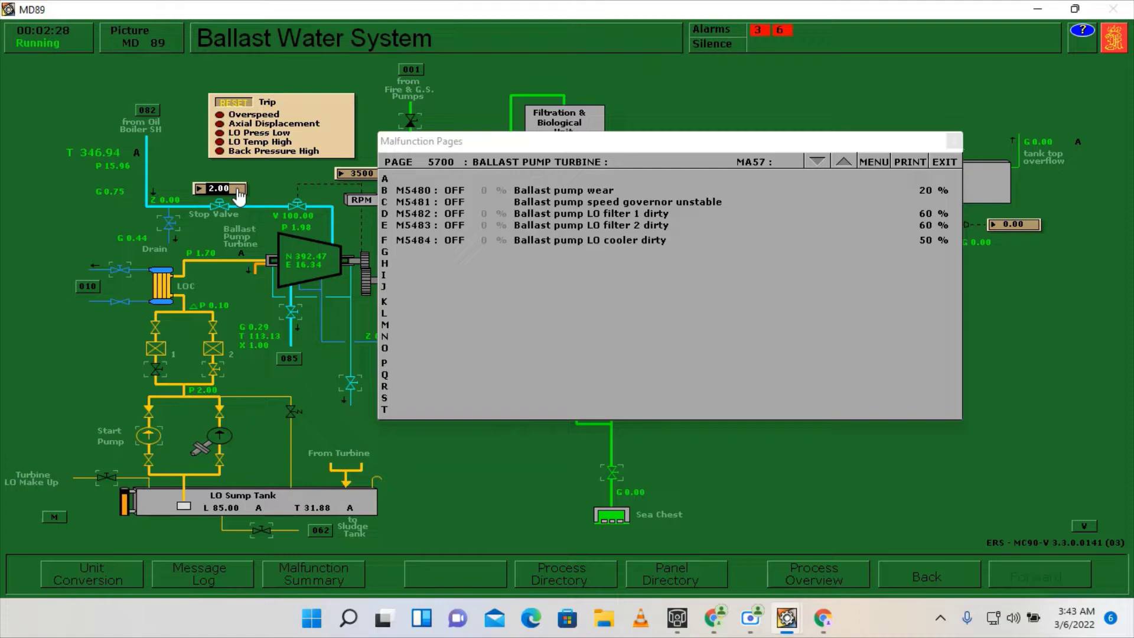
{"action": "type", "text": "3"}
{"action": "key", "text": "Return"}
{"action": "left_click", "coordinate": [238, 191]}
{"action": "type", "text": "4"}
{"action": "key", "text": "Return"}
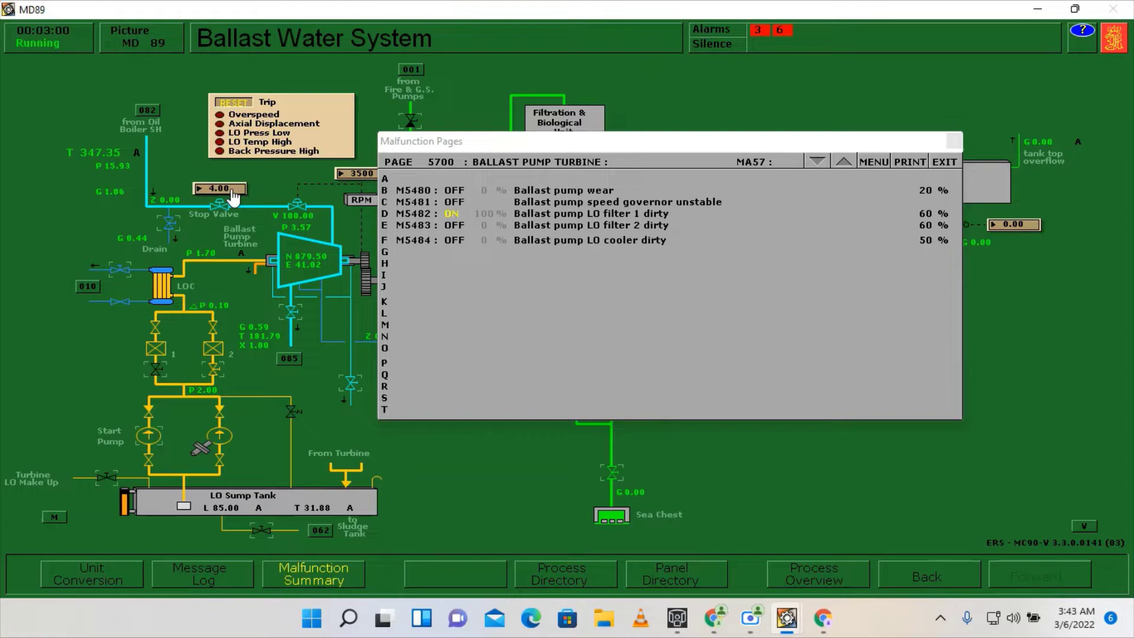
- Reset the LO filter 1 dirty malfunction, open the stop valve to 5 %, and close the malfunction page
{"action": "left_click", "coordinate": [453, 214]}
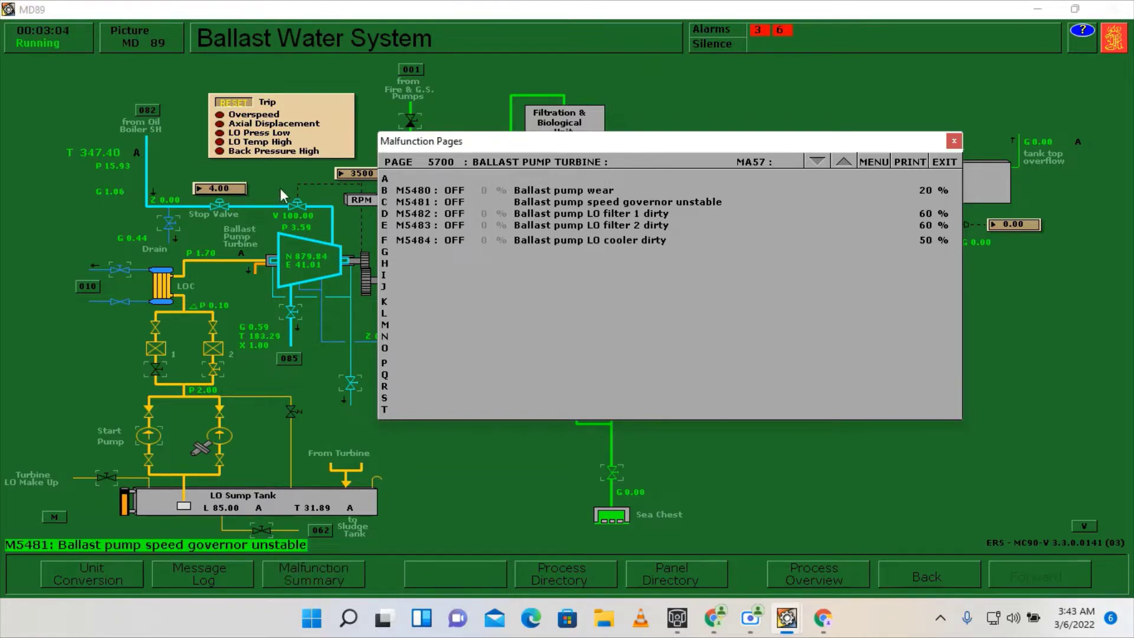
{"action": "left_click", "coordinate": [238, 190]}
{"action": "left_click", "coordinate": [238, 190]}
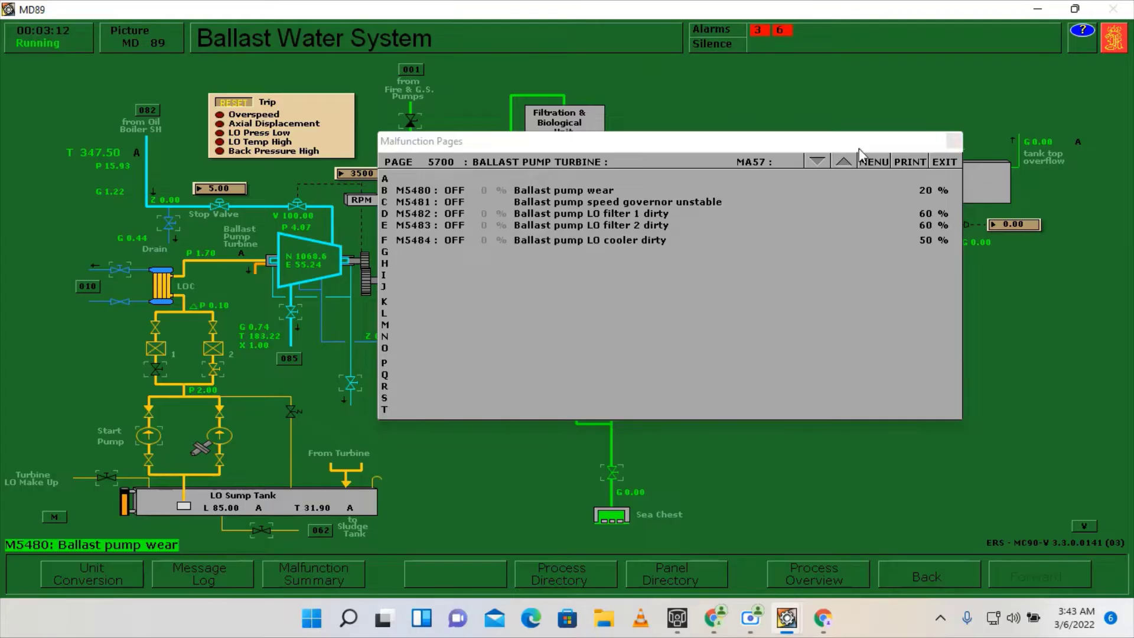
{"action": "left_click_drag", "start_coordinate": [874, 145], "coordinate": [841, 149]}
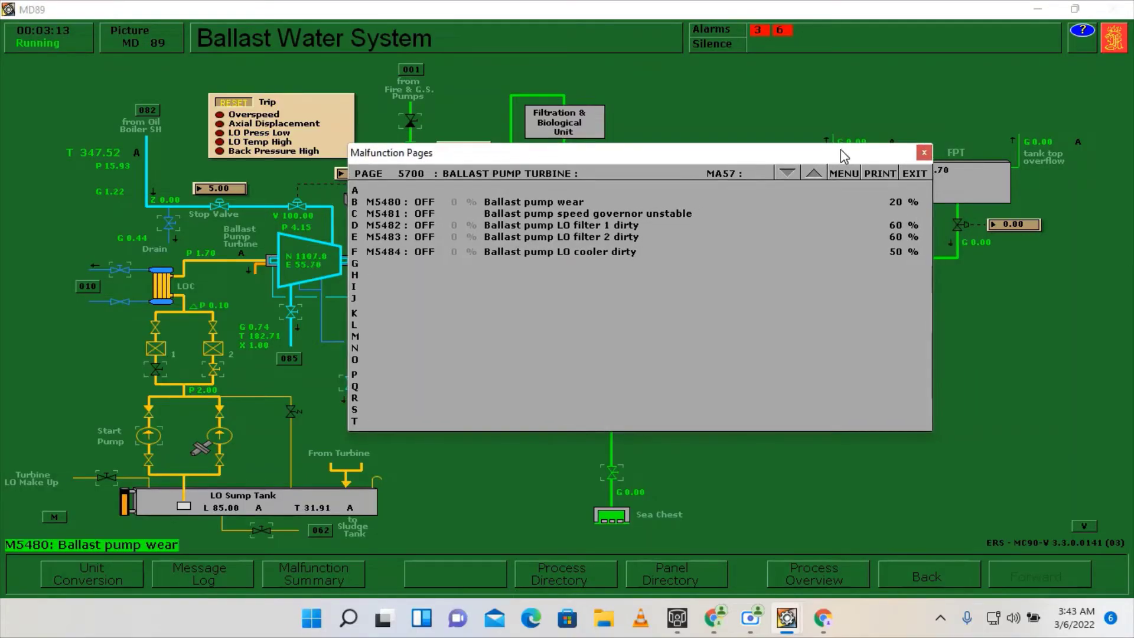
{"action": "left_click", "coordinate": [927, 153]}
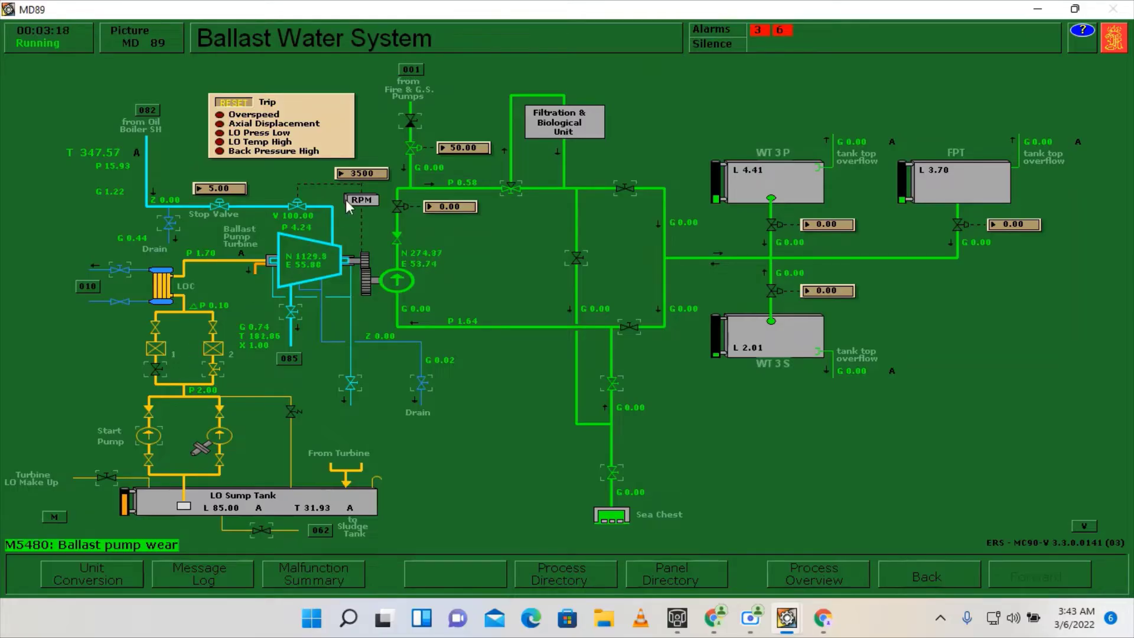
- Raise the stop valve setpoint through 6 % and 7 % to 8 %
{"action": "left_click", "coordinate": [228, 199]}
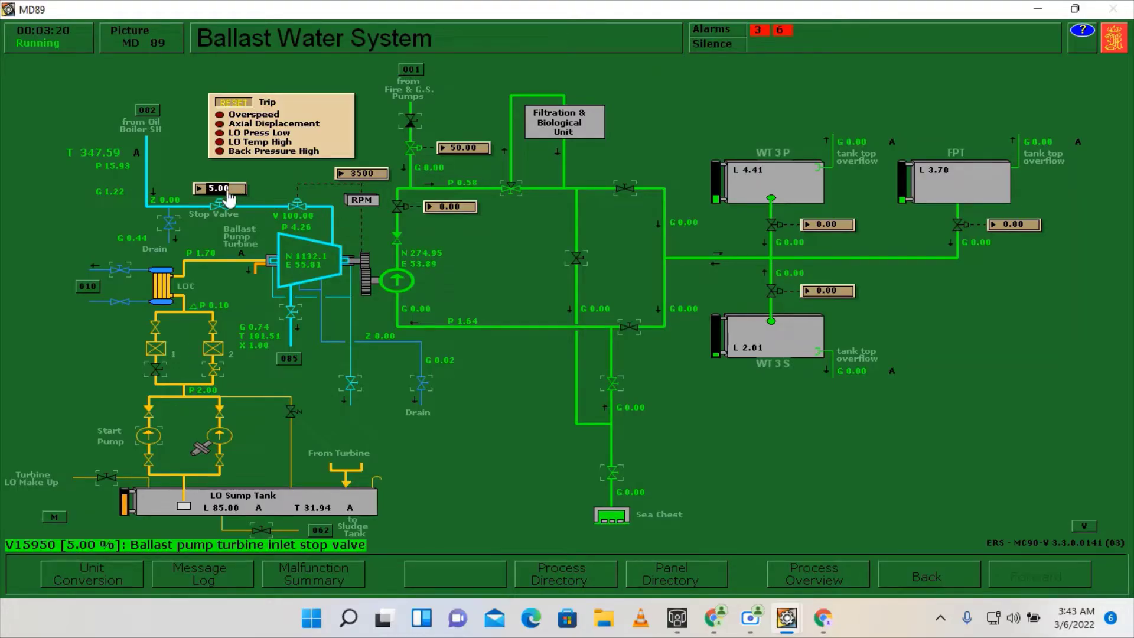
{"action": "type", "text": "6"}
{"action": "key", "text": "Return"}
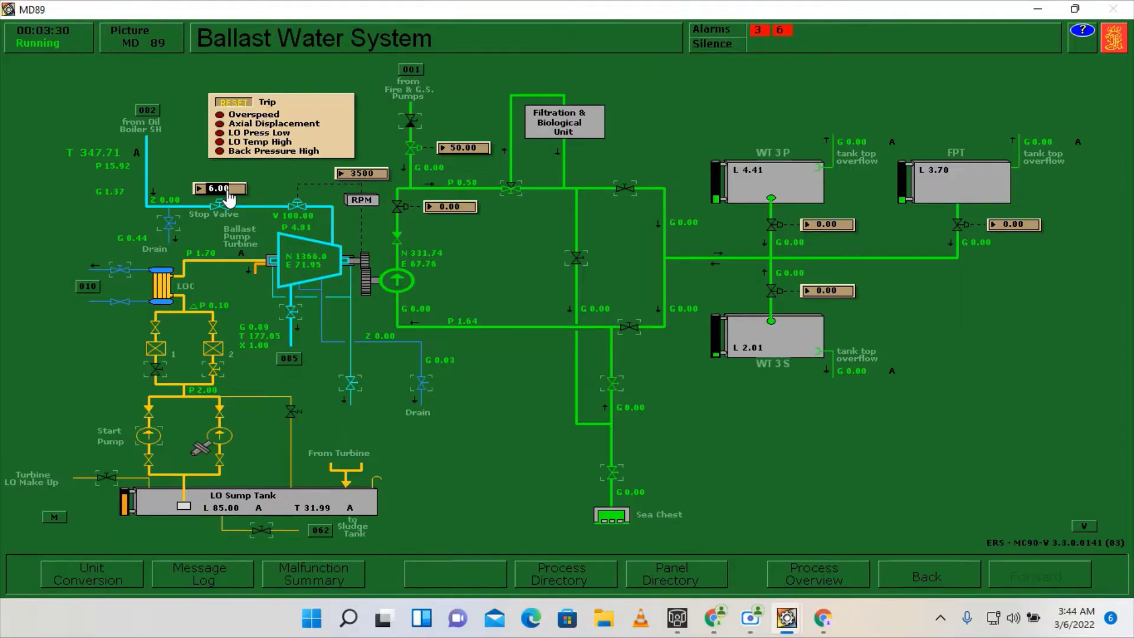
{"action": "left_click", "coordinate": [229, 195]}
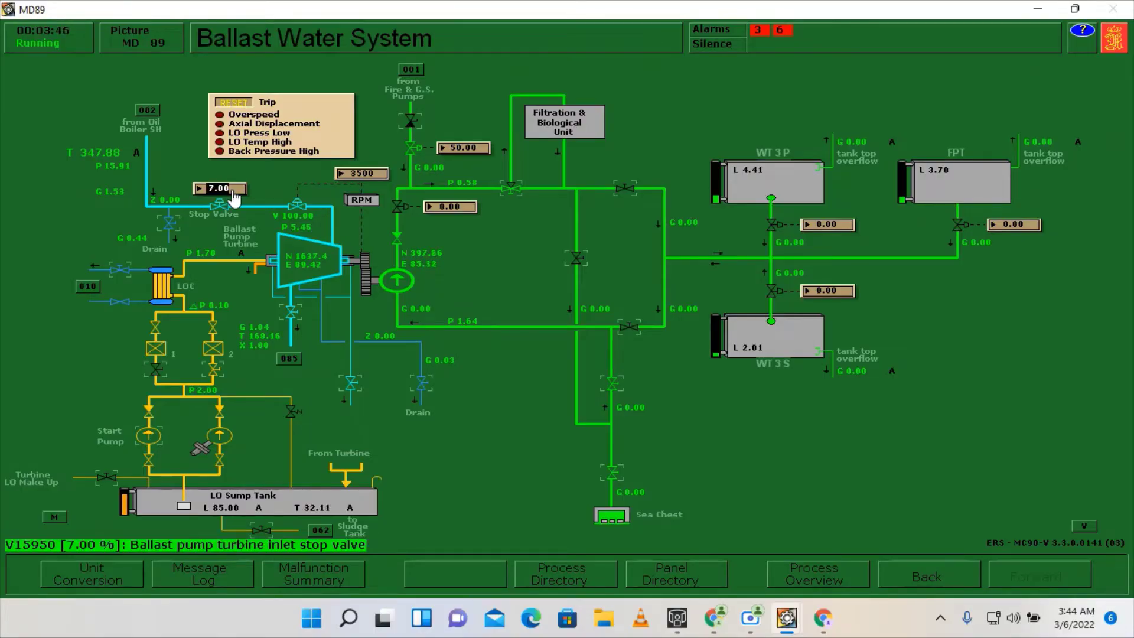
{"action": "type", "text": "8"}
{"action": "key", "text": "Return"}
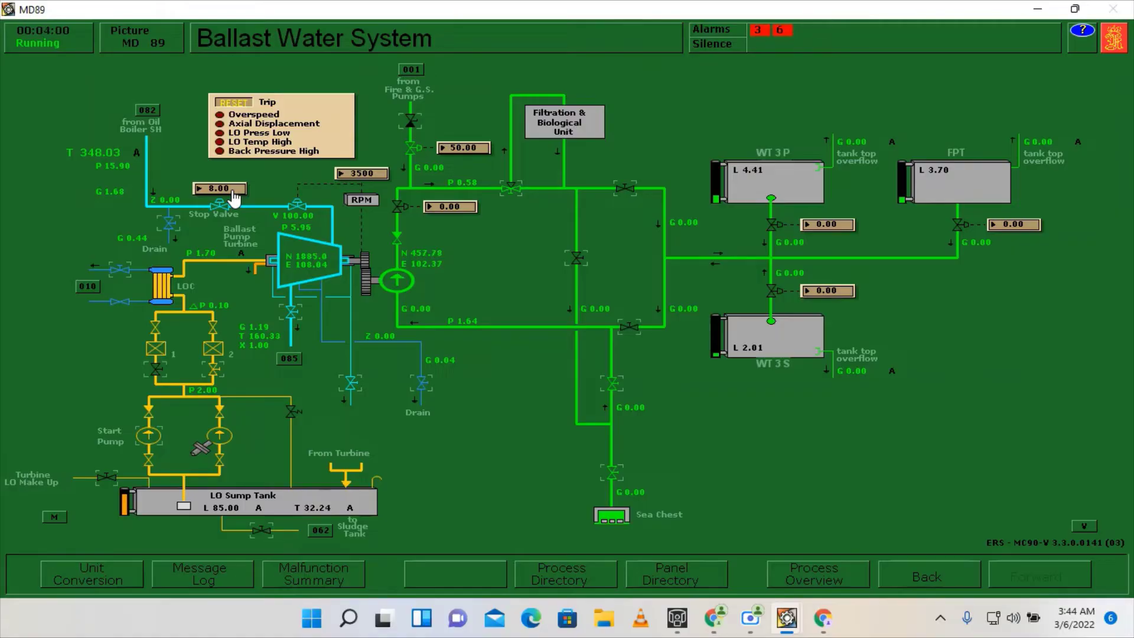
- Raise the stop valve setpoint through 9 % and 10 % to 11 %
{"action": "left_click", "coordinate": [235, 198]}
{"action": "left_click", "coordinate": [234, 189]}
{"action": "type", "text": "10"}
{"action": "key", "text": "Return"}
{"action": "left_click", "coordinate": [234, 193]}
{"action": "type", "text": "11"}
{"action": "key", "text": "Return"}
- Raise the stop valve setpoint through 12 % and 13 % to 14 %
{"action": "left_click", "coordinate": [234, 191]}
{"action": "type", "text": "12"}
{"action": "key", "text": "Return"}
{"action": "left_click", "coordinate": [232, 194]}
{"action": "type", "text": "13"}
{"action": "key", "text": "Return"}
{"action": "left_click", "coordinate": [234, 198]}
- Raise the stop valve setpoint through 15 % and 16 % to 17 %
{"action": "left_click", "coordinate": [234, 194]}
{"action": "type", "text": "15"}
{"action": "key", "text": "Return"}
{"action": "left_click", "coordinate": [234, 193]}
{"action": "type", "text": "16"}
{"action": "key", "text": "Return"}
{"action": "left_click", "coordinate": [234, 193]}
{"action": "type", "text": "17"}
{"action": "key", "text": "Return"}
- Raise the stop valve setpoint through 18 % and 19 % to 20 %
{"action": "left_click", "coordinate": [235, 197]}
{"action": "type", "text": "18"}
{"action": "key", "text": "Return"}
{"action": "left_click", "coordinate": [234, 193]}
{"action": "type", "text": "19"}
{"action": "key", "text": "Return"}
{"action": "left_click", "coordinate": [233, 190]}
{"action": "type", "text": "20"}
{"action": "key", "text": "Return"}
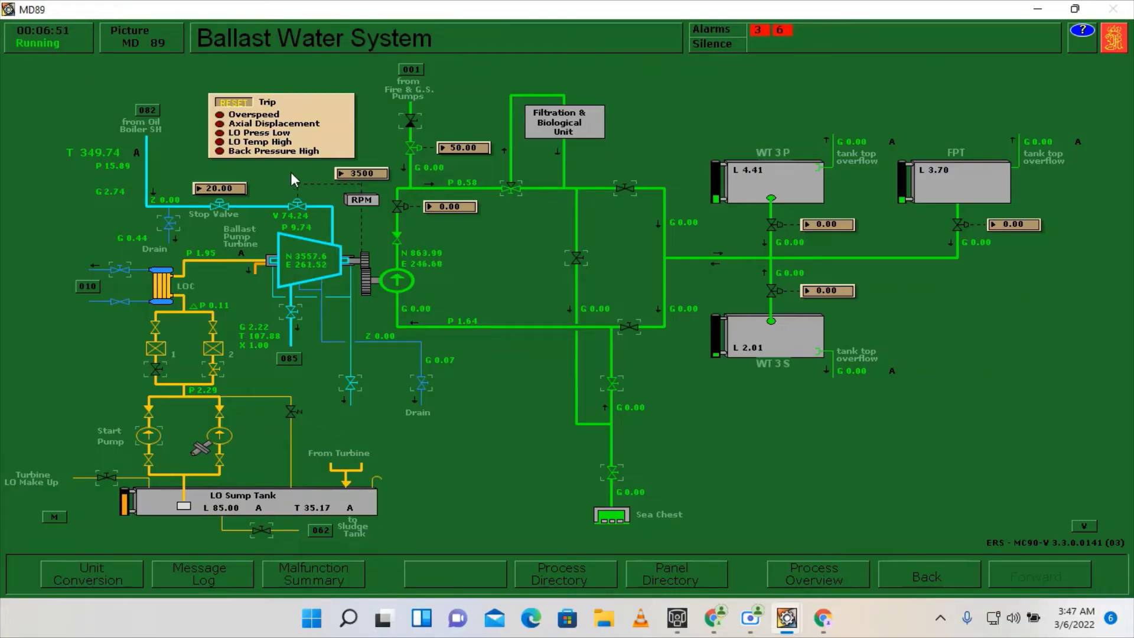
- Raise the stop valve setpoint to 40 % and then 60 %
{"action": "left_click", "coordinate": [236, 189]}
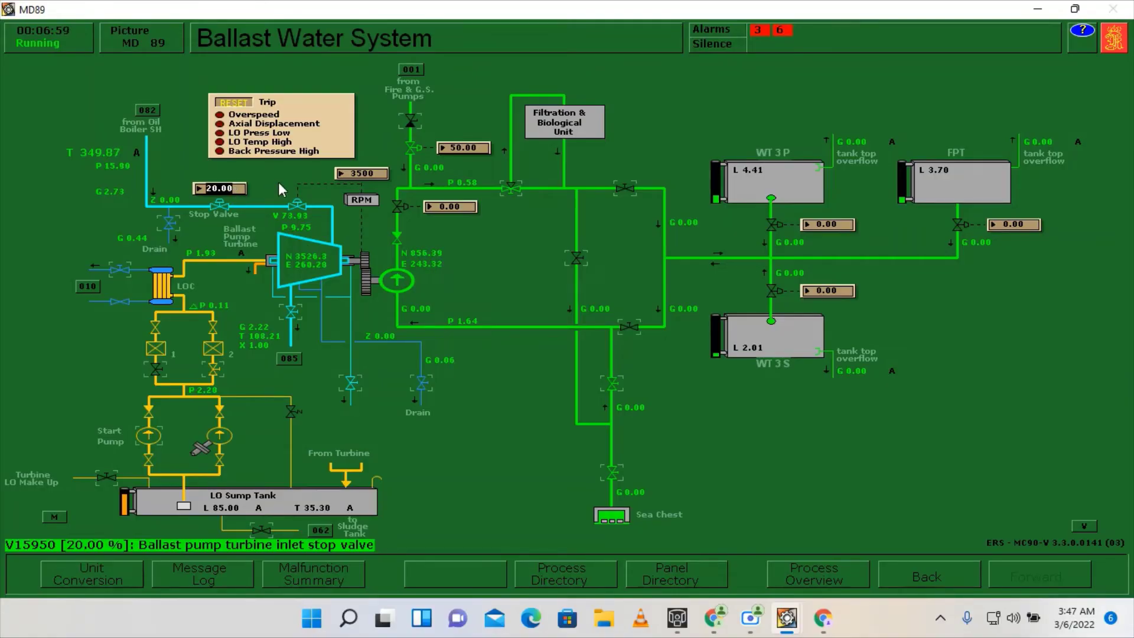
{"action": "type", "text": "40"}
{"action": "key", "text": "Return"}
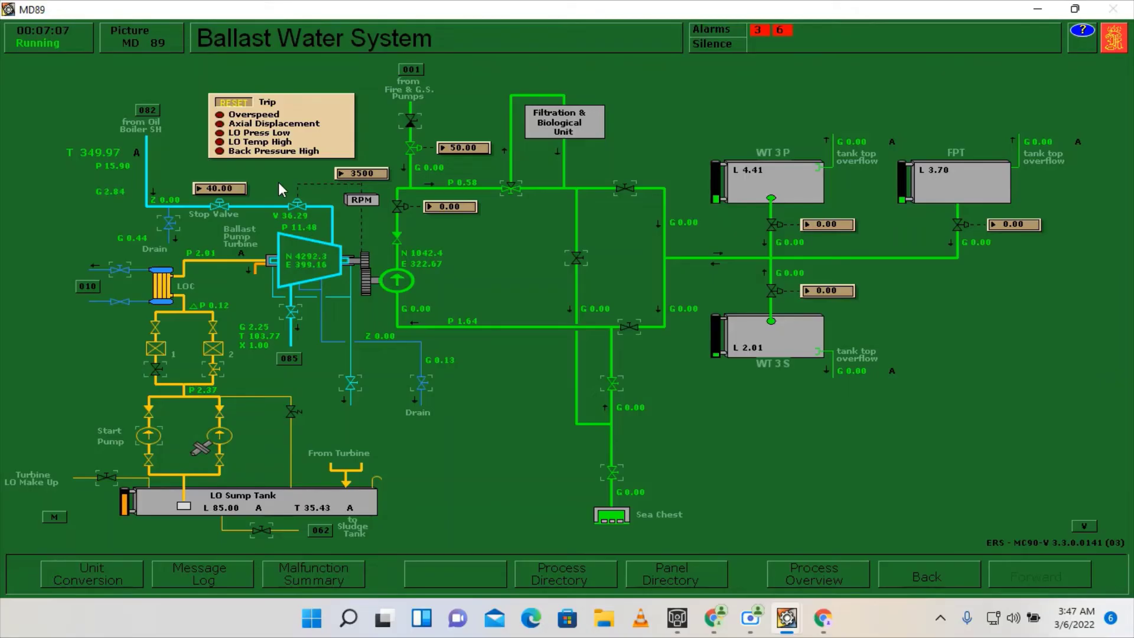
{"action": "left_click", "coordinate": [228, 188]}
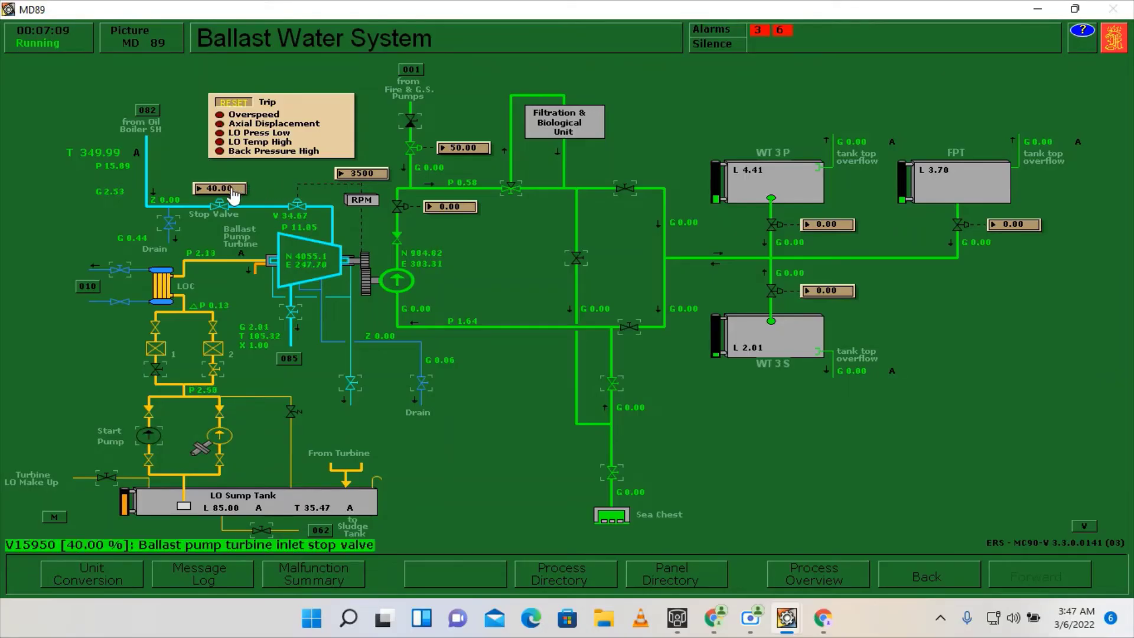
{"action": "type", "text": "60"}
{"action": "key", "text": "Return"}
- Open the turbine inlet stop valve fully at 100 %
{"action": "scroll", "coordinate": [239, 195], "scroll_direction": "up", "scroll_amount": 4}
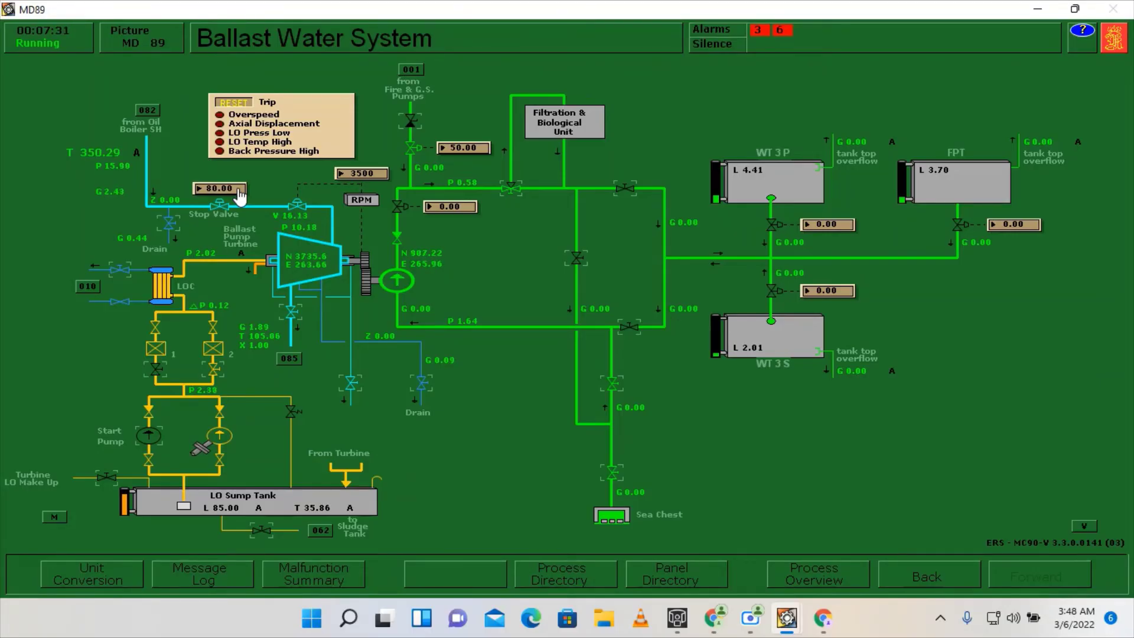
{"action": "left_click", "coordinate": [239, 194]}
{"action": "type", "text": "100"}
{"action": "key", "text": "Return"}
- Close the turbine drain valve and set the turbine speed setpoint to 4000 rpm
{"action": "left_click", "coordinate": [170, 225]}
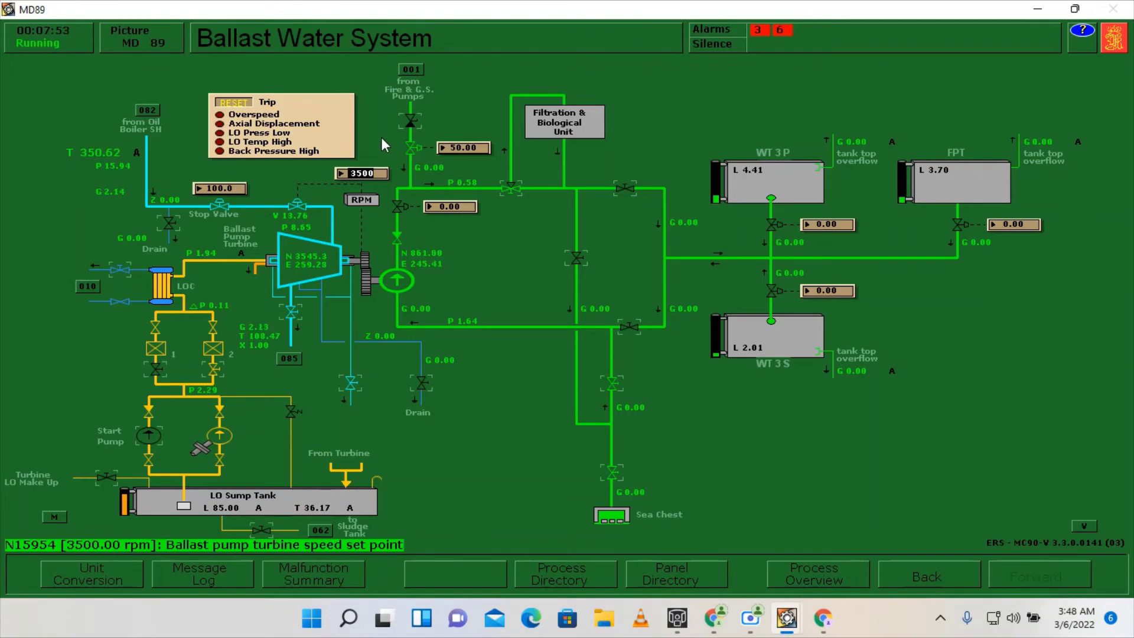
{"action": "type", "text": "4000"}
{"action": "key", "text": "Return"}
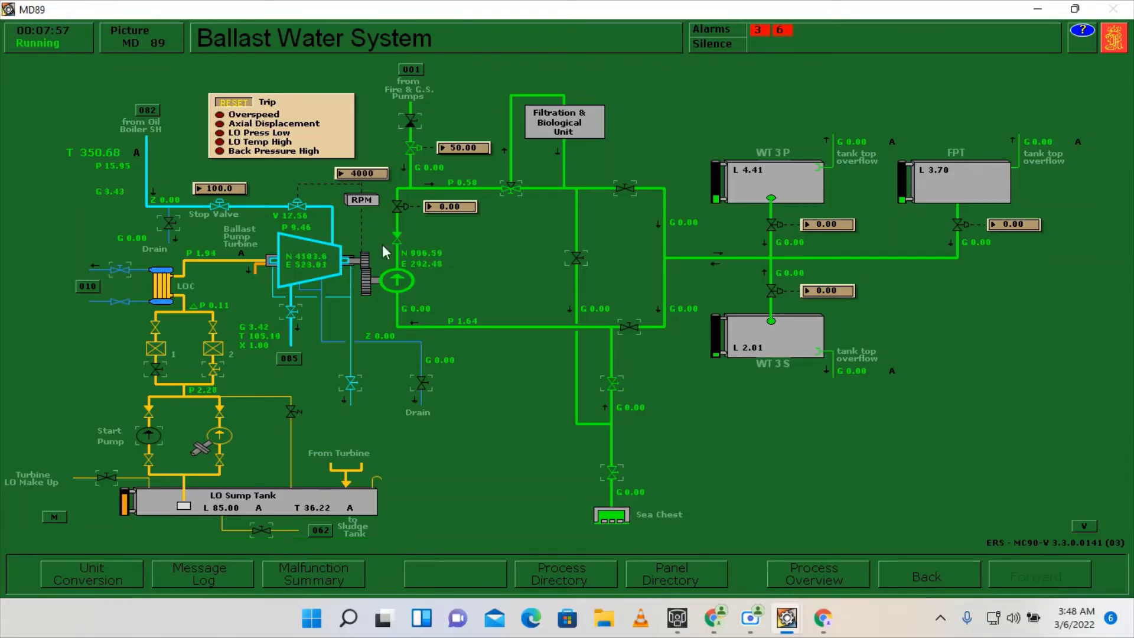
{"action": "mouse_move", "coordinate": [311, 269]}
- Step the ballast pump turbine speed set point up to 4500 rpm, then 5000 rpm
{"action": "left_click", "coordinate": [372, 186]}
{"action": "type", "text": "4500"}
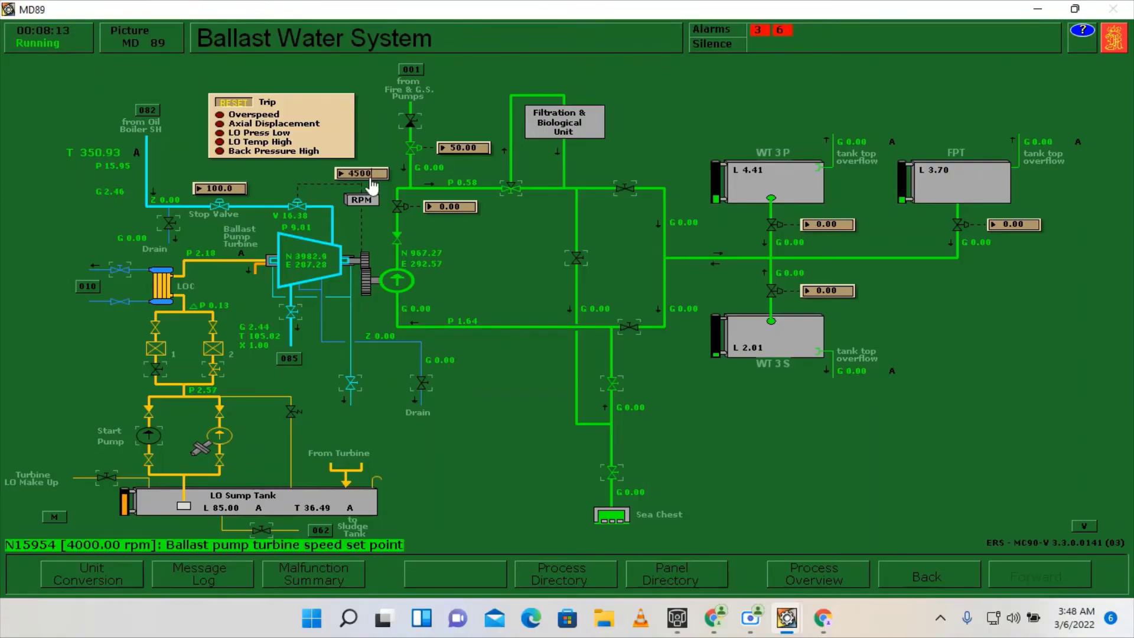
{"action": "key", "text": "Return"}
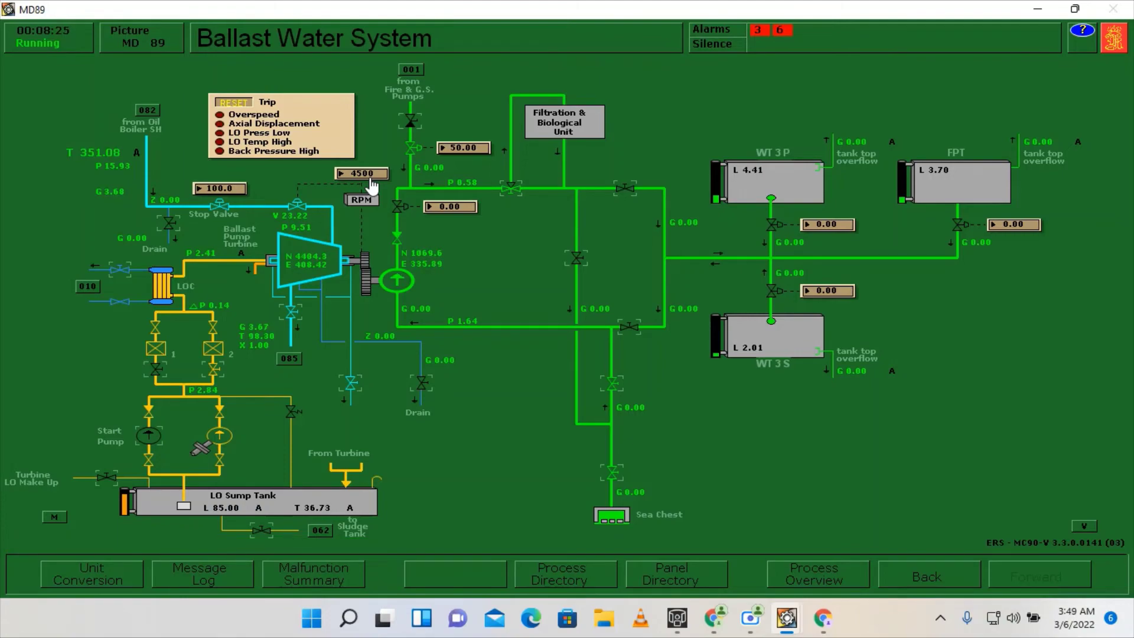
{"action": "left_click", "coordinate": [371, 180]}
{"action": "type", "text": "5000"}
{"action": "key", "text": "Return"}
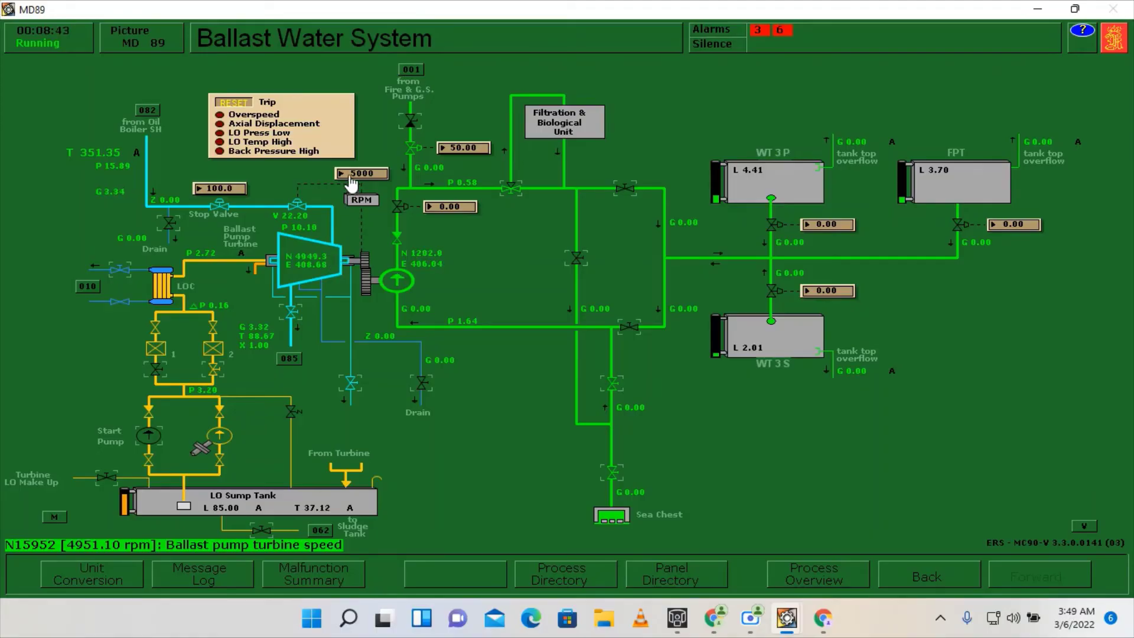
- Raise the turbine speed set point further, finishing at 6000 rpm
{"action": "mouse_move", "coordinate": [351, 183]}
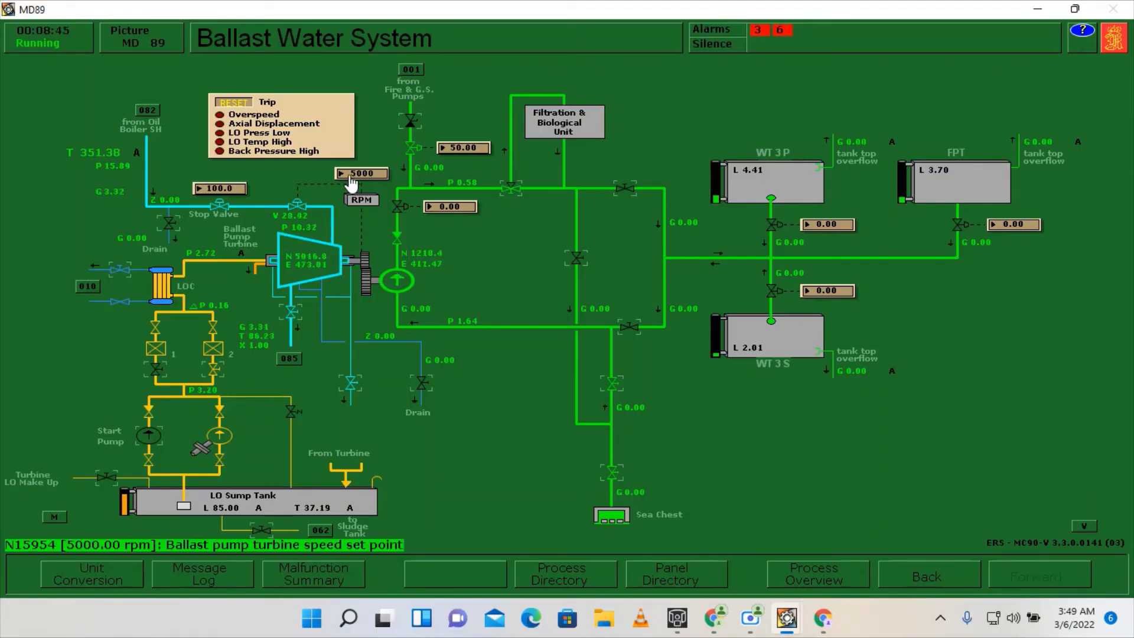
{"action": "left_click", "coordinate": [350, 179]}
{"action": "type", "text": "5000"}
{"action": "key", "text": "Return"}
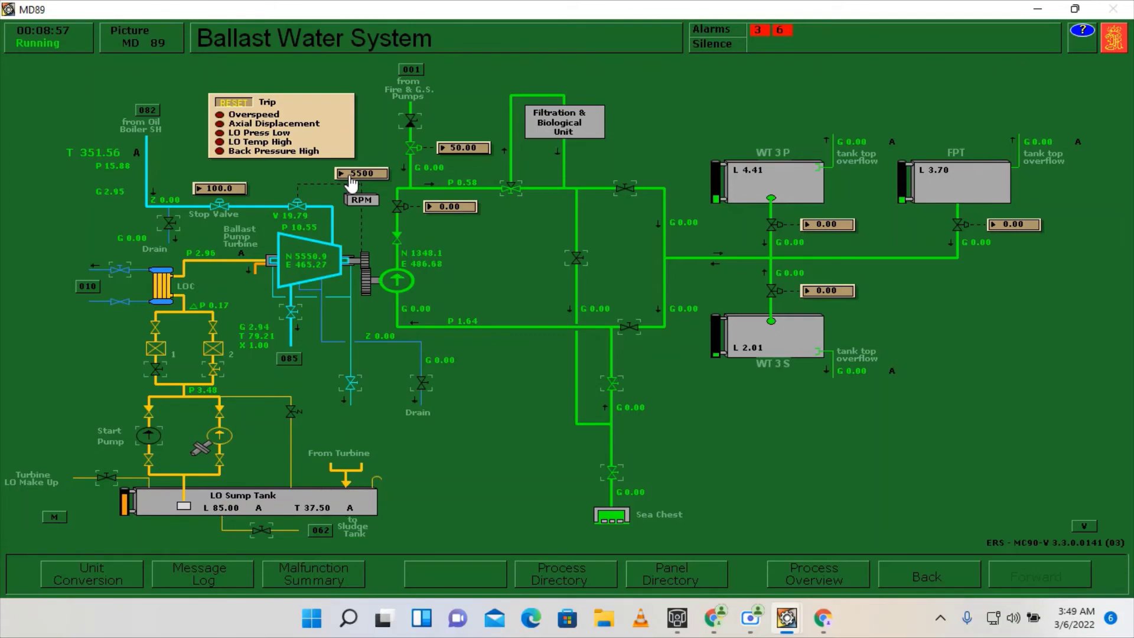
{"action": "left_click", "coordinate": [351, 178]}
{"action": "type", "text": "6000"}
{"action": "key", "text": "Return"}
- Set the WT 3 S bottom valve opening to 100 so it is fully open
{"action": "left_click", "coordinate": [829, 292]}
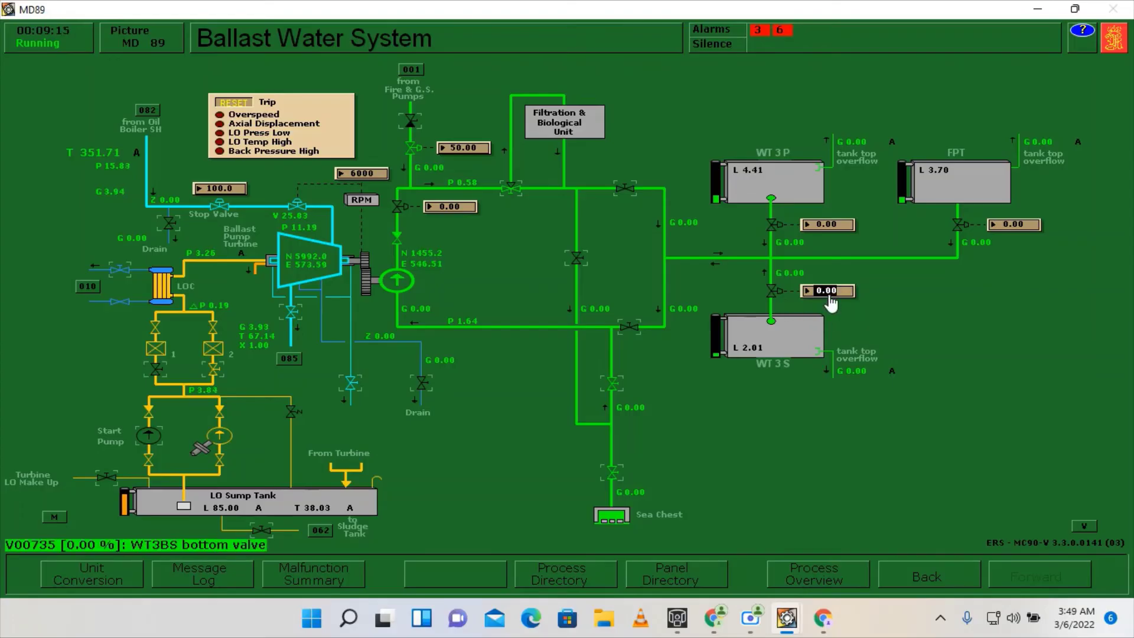
{"action": "type", "text": "1"}
{"action": "type", "text": "00"}
{"action": "key", "text": "Return"}
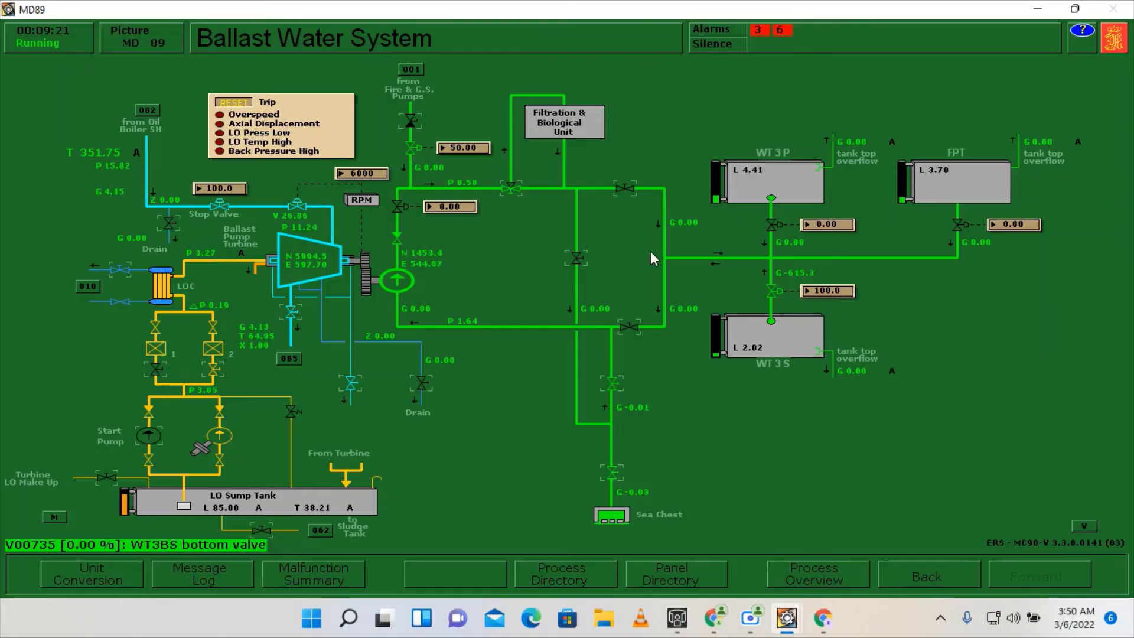
- Open the two top ballast line valves and set the pump discharge valve to 100
{"action": "left_click", "coordinate": [441, 210]}
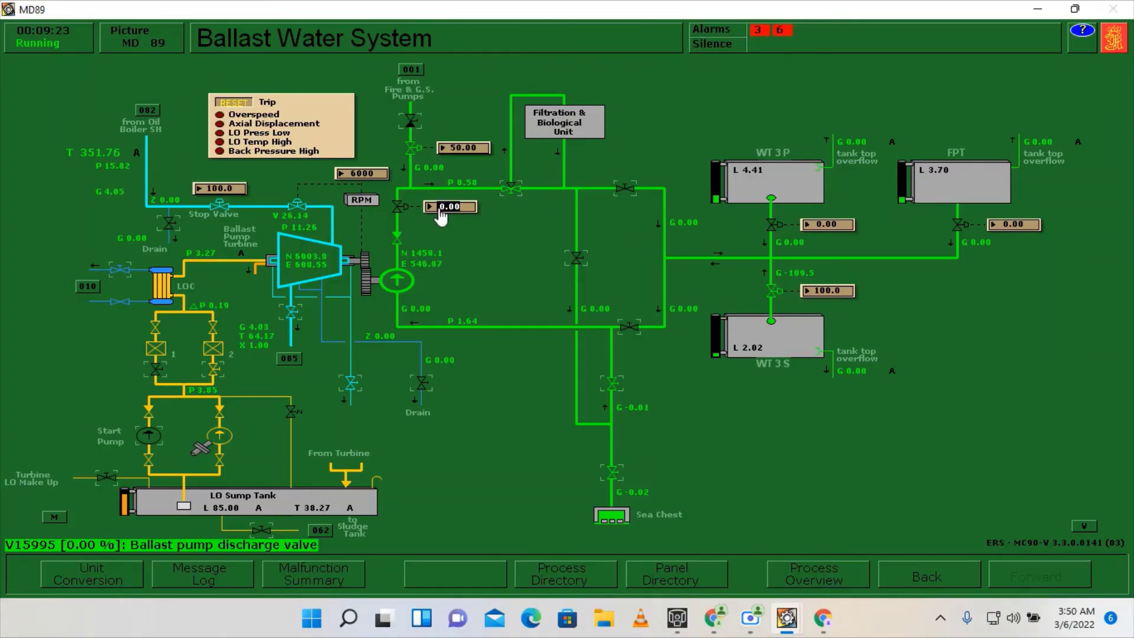
{"action": "left_click", "coordinate": [509, 190]}
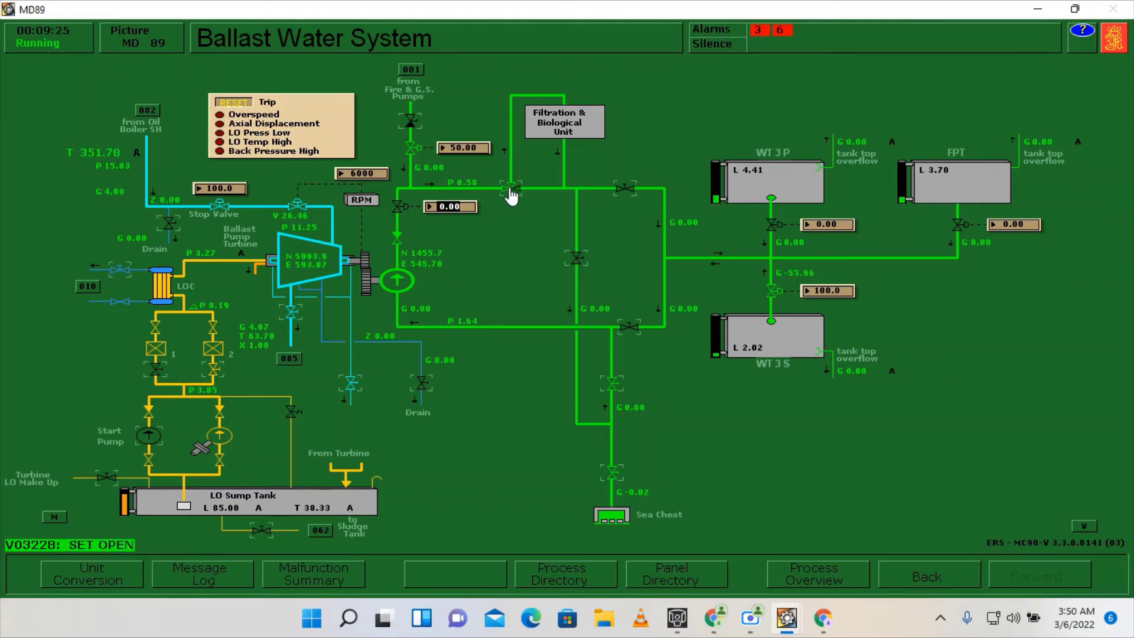
{"action": "left_click", "coordinate": [628, 192]}
{"action": "left_click", "coordinate": [447, 215]}
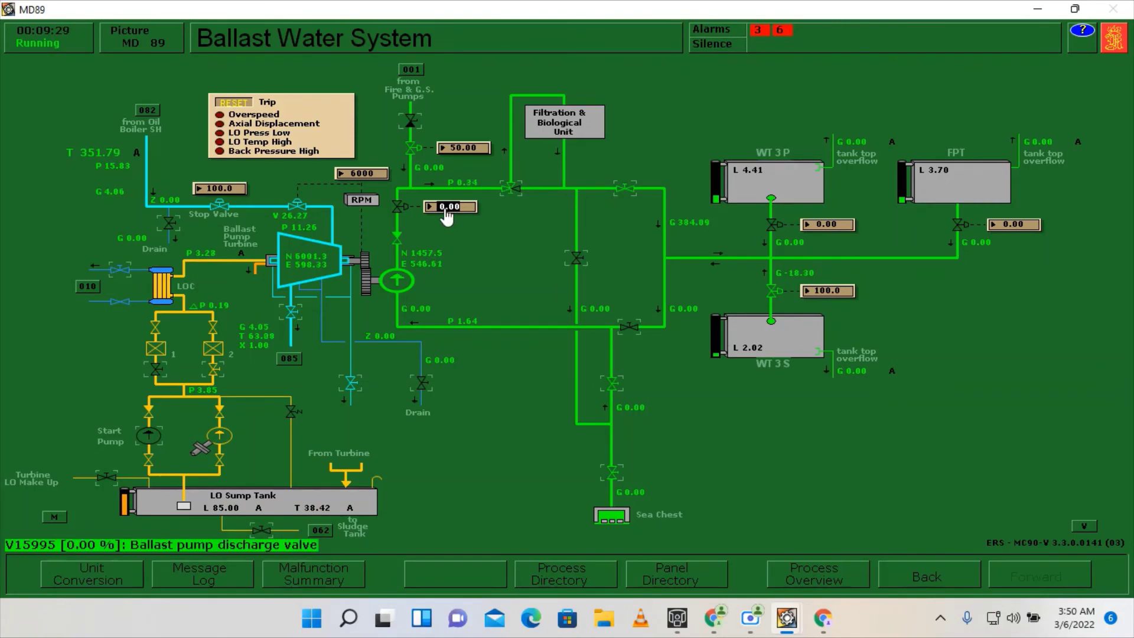
{"action": "type", "text": "100"}
{"action": "key", "text": "Return"}
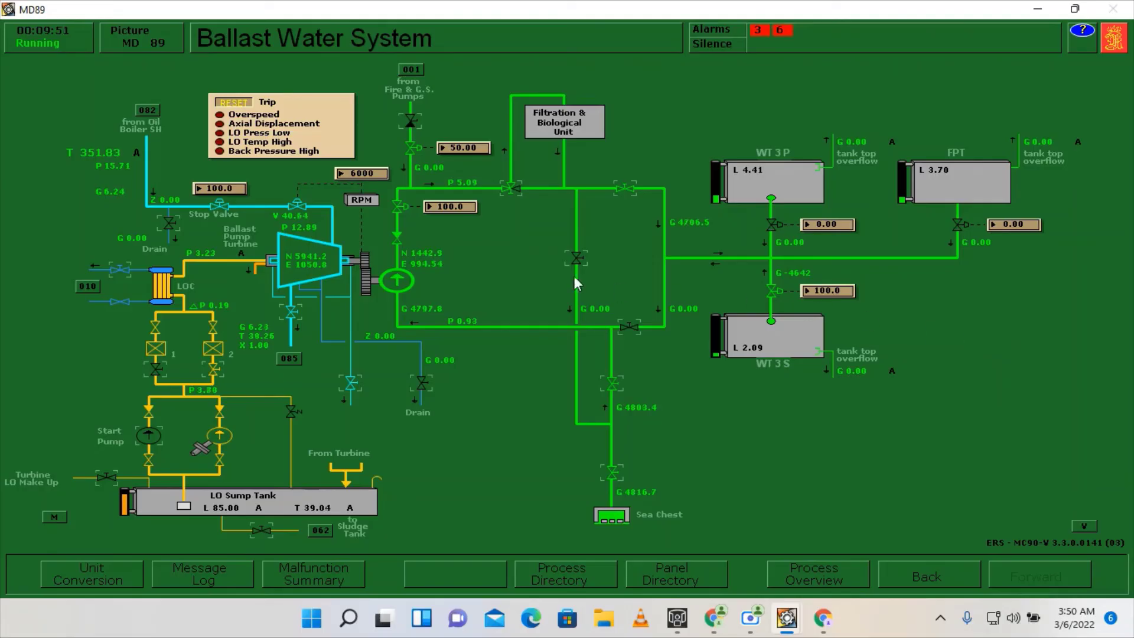
- Bring up the MD56 Ship Propulsion picture to check the heel reading
{"action": "mouse_move", "coordinate": [420, 260]}
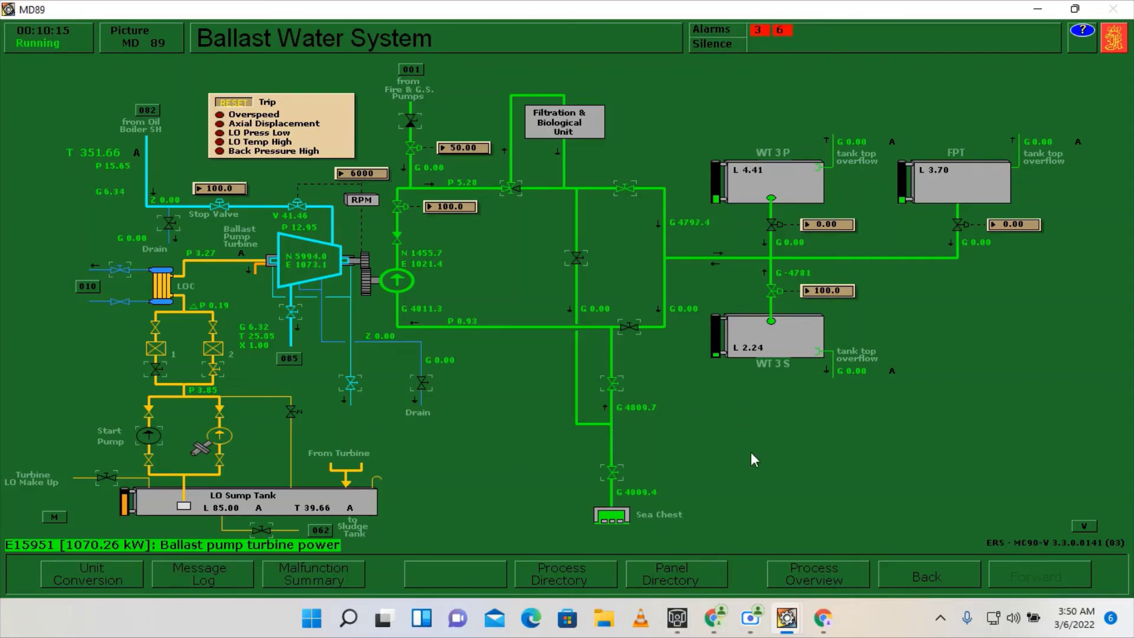
{"action": "mouse_move", "coordinate": [787, 618]}
{"action": "left_click", "coordinate": [831, 570]}
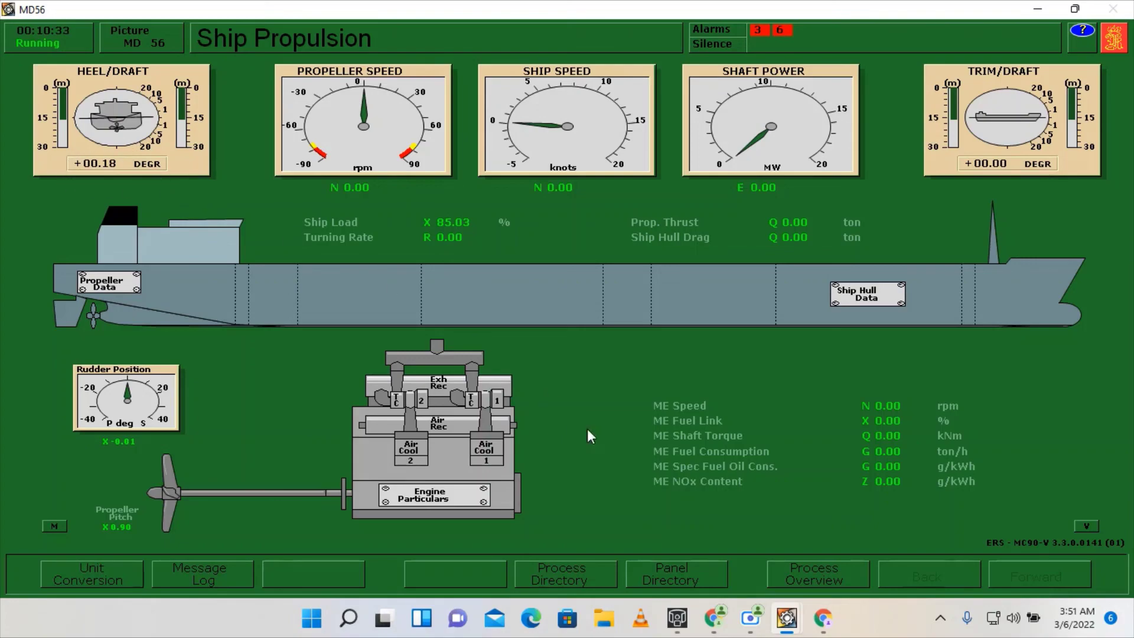
{"action": "left_click", "coordinate": [594, 572]}
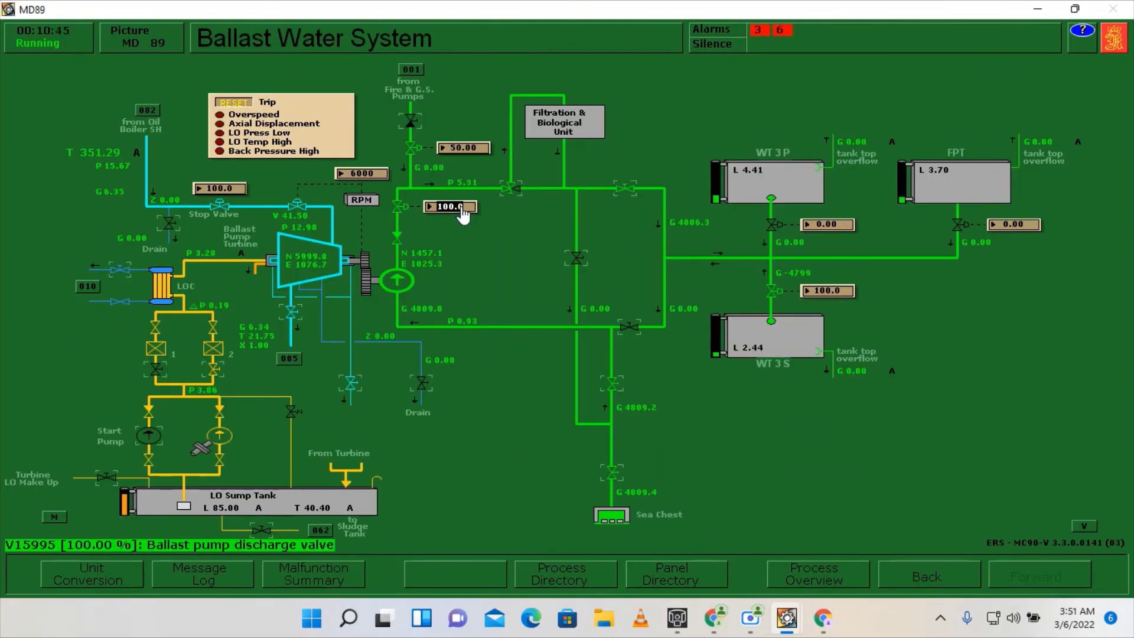